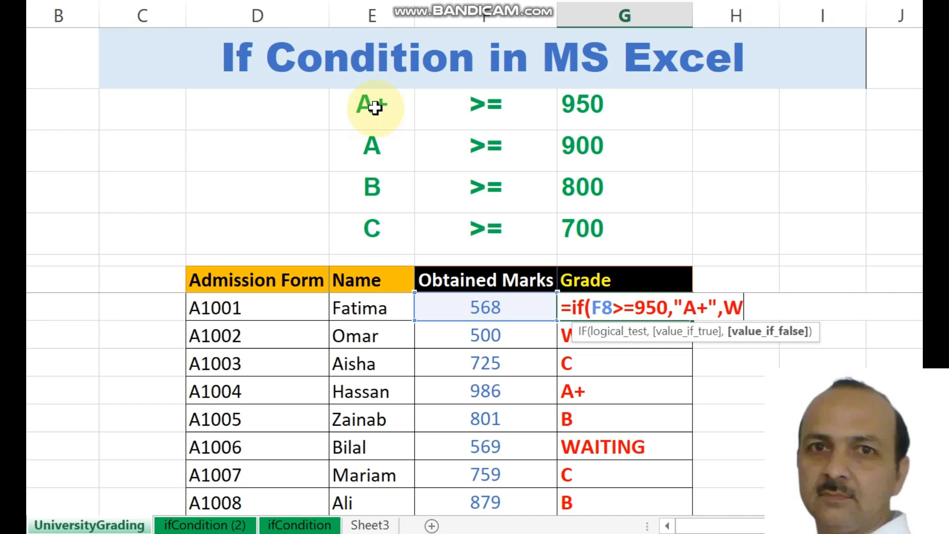
- Finish the grade formula as =IF(F8>=950,"A+","Wait") and enter it
text(W)
key(BackSpace)
text("Wai)
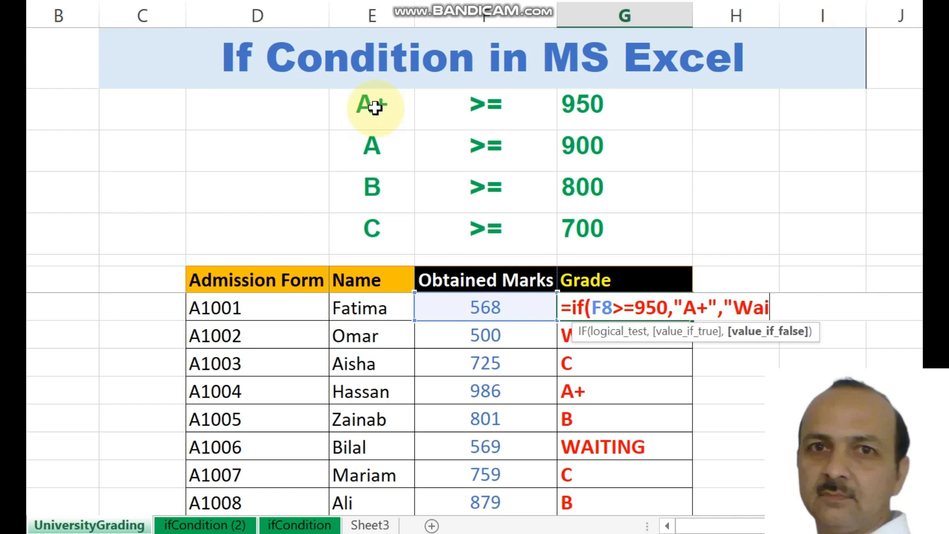
text(t"))
key(Return)
- Return to the first student's grade cell and reopen its formula for editing
key(Up)
key(Left)
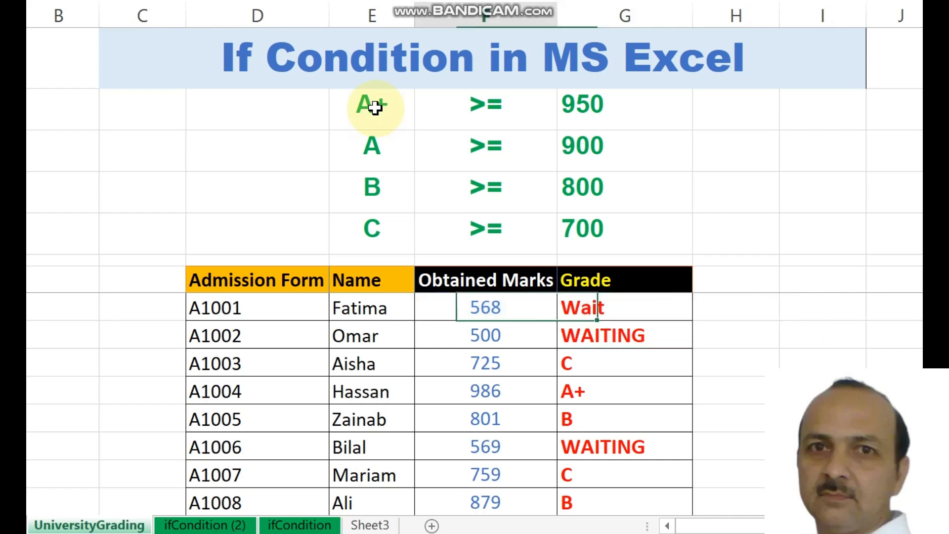
key(Right)
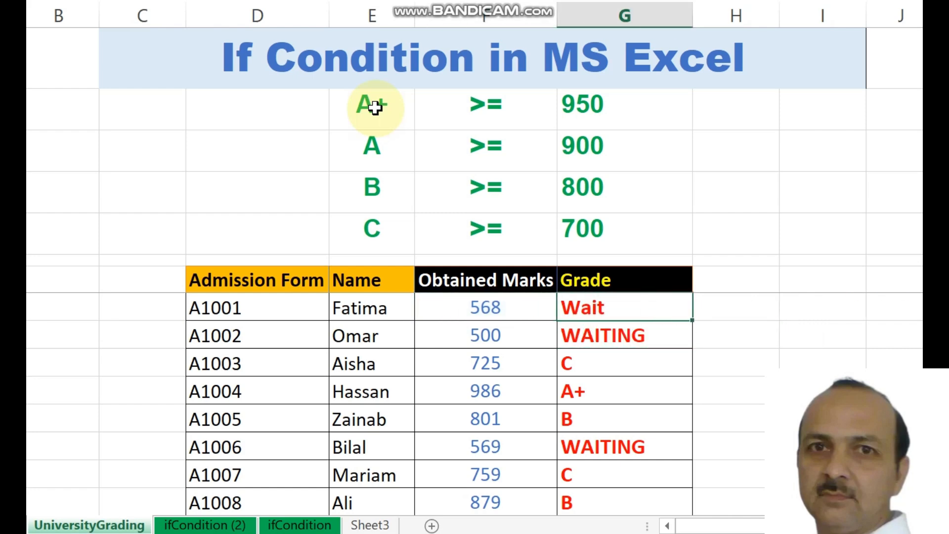
key(F2)
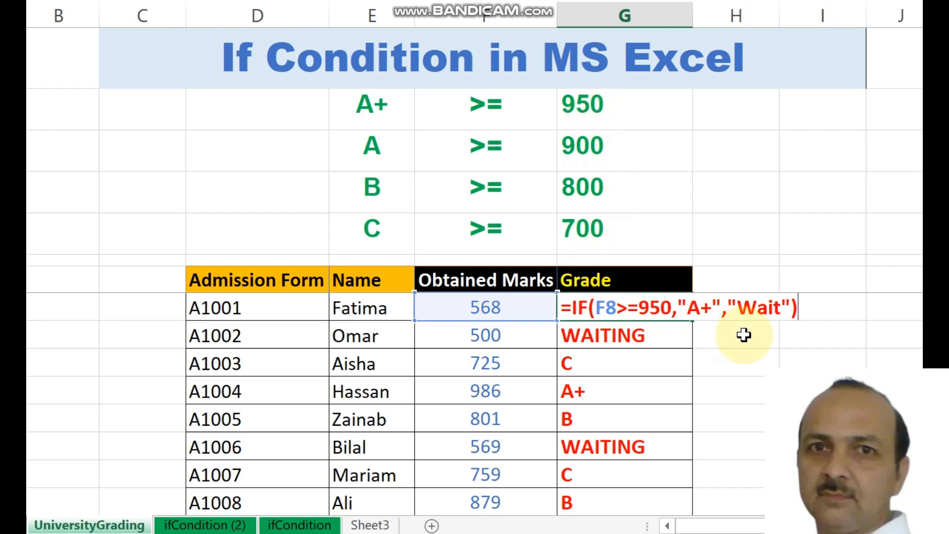
- After "A+", insert IF(F8>=900,"A" as a second nested test and enter the formula
click(724, 308)
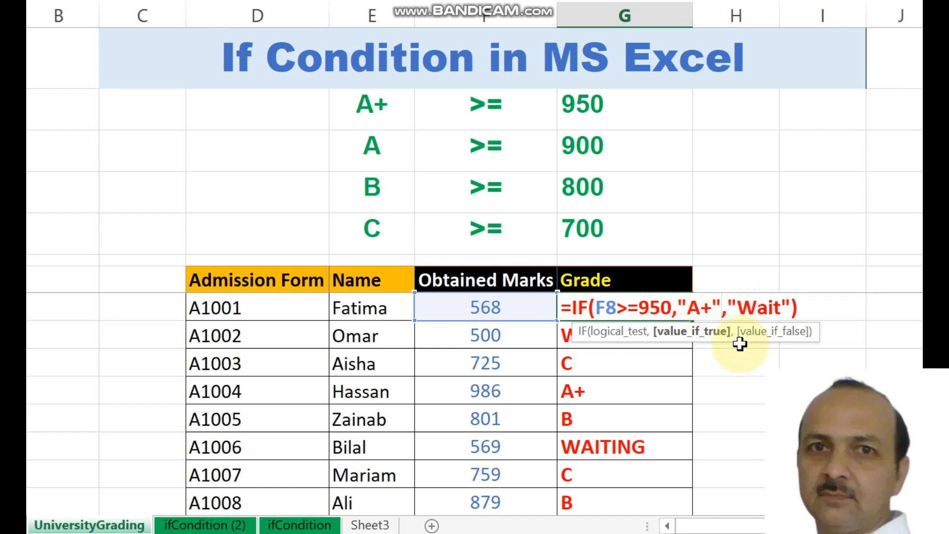
text(,)
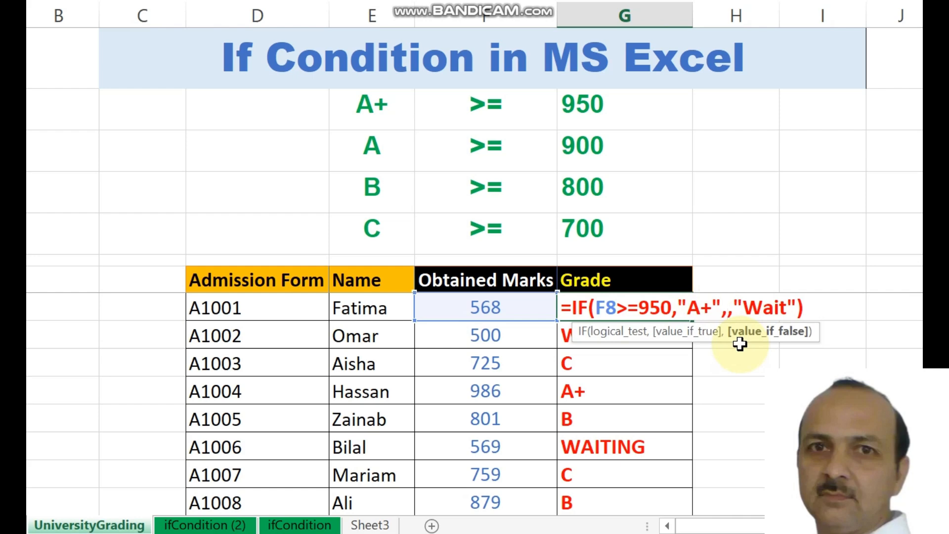
text(if)
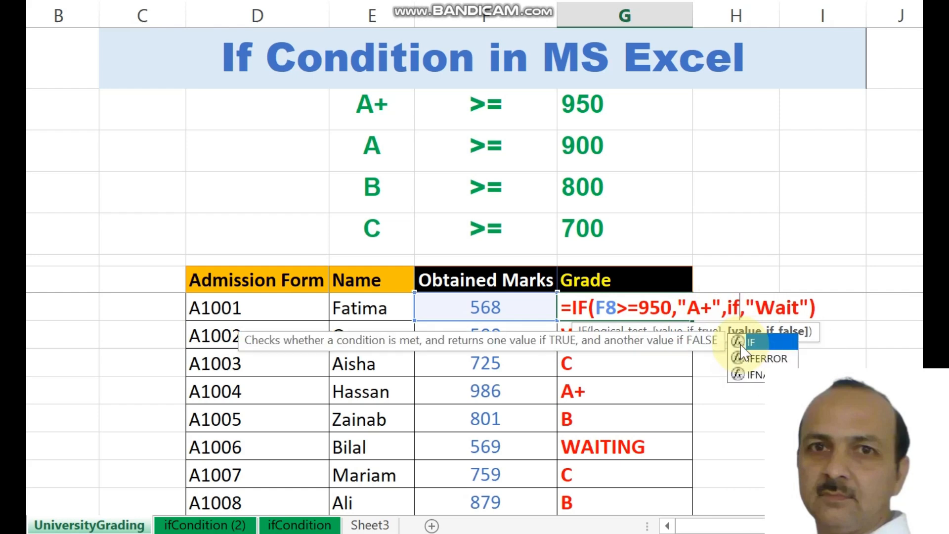
text(()
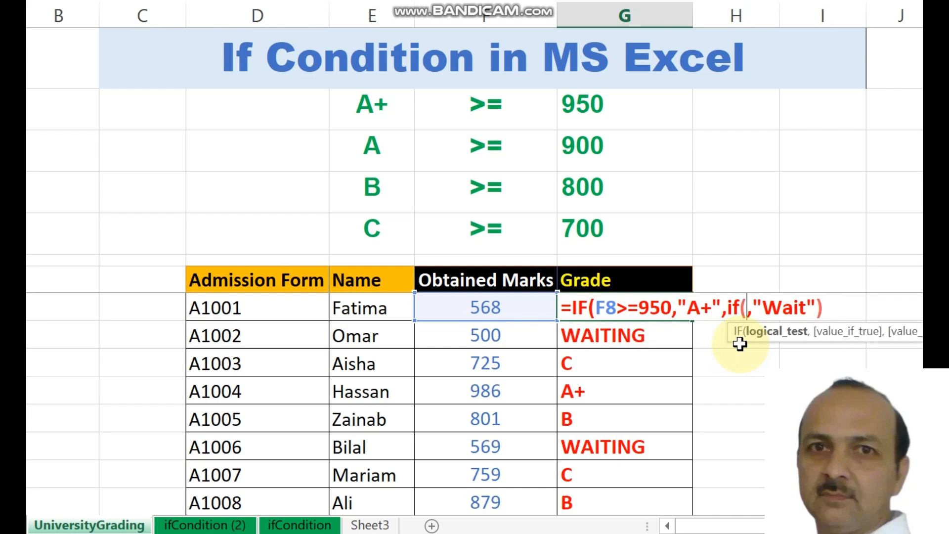
text(F8>)
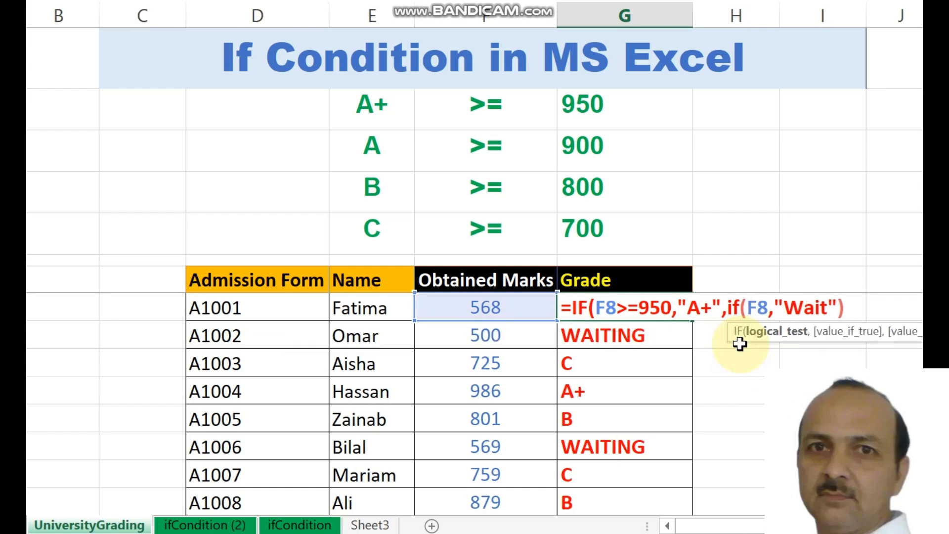
text(=)
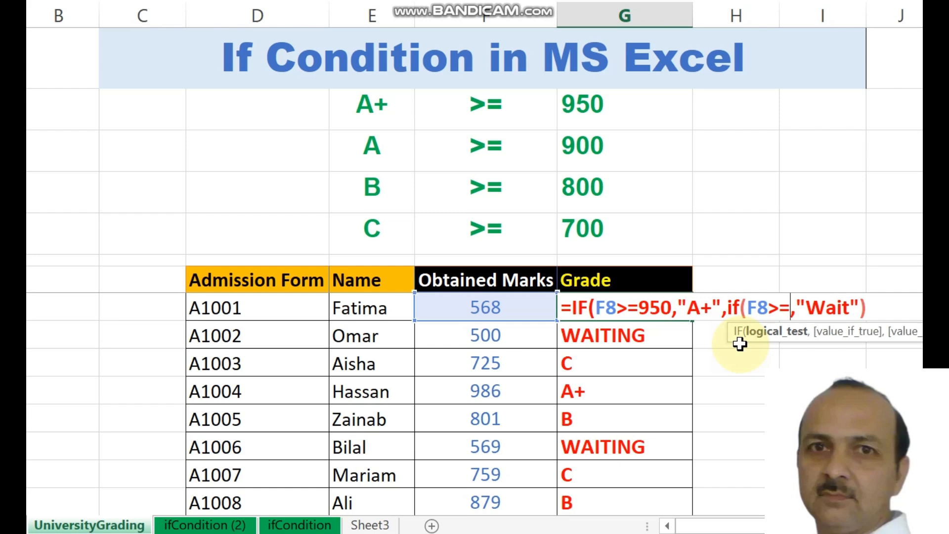
text(900)
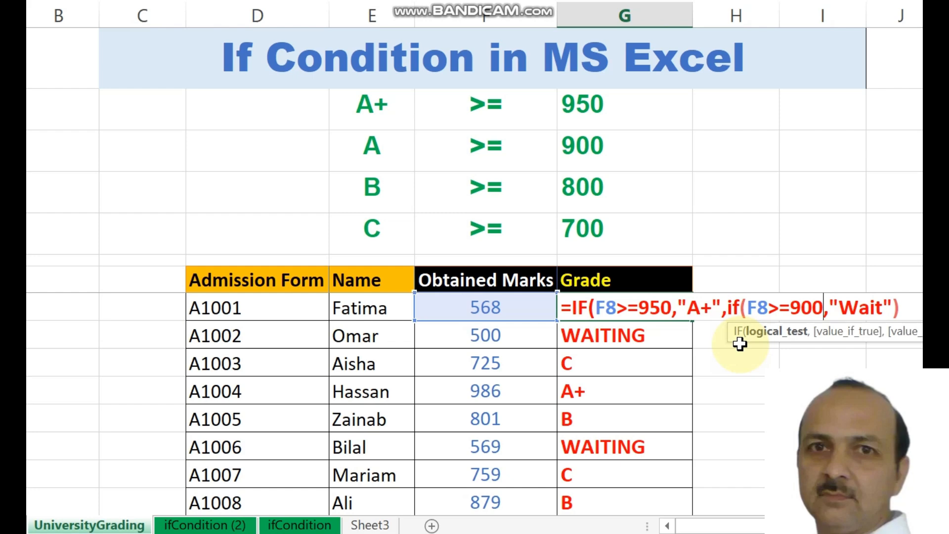
text(")
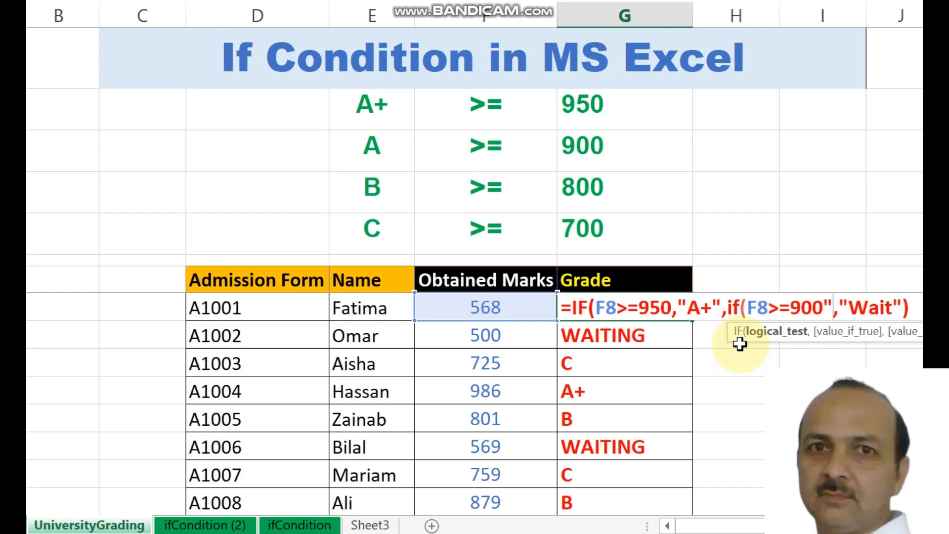
key(BackSpace)
text(,")
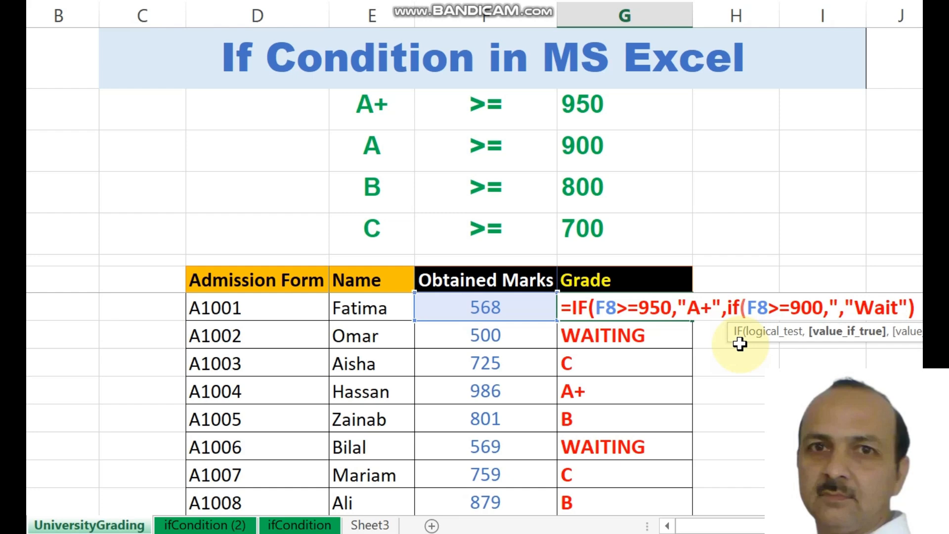
text(A)
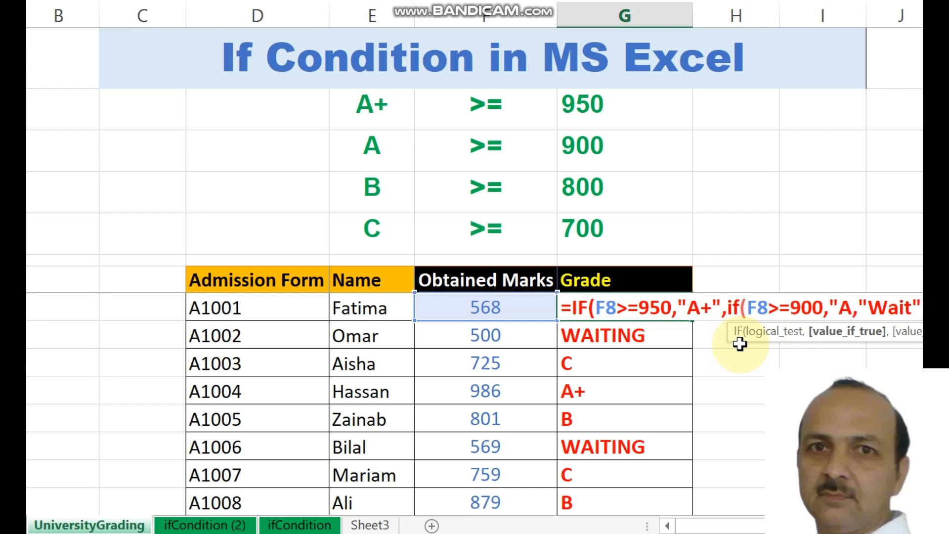
text(")
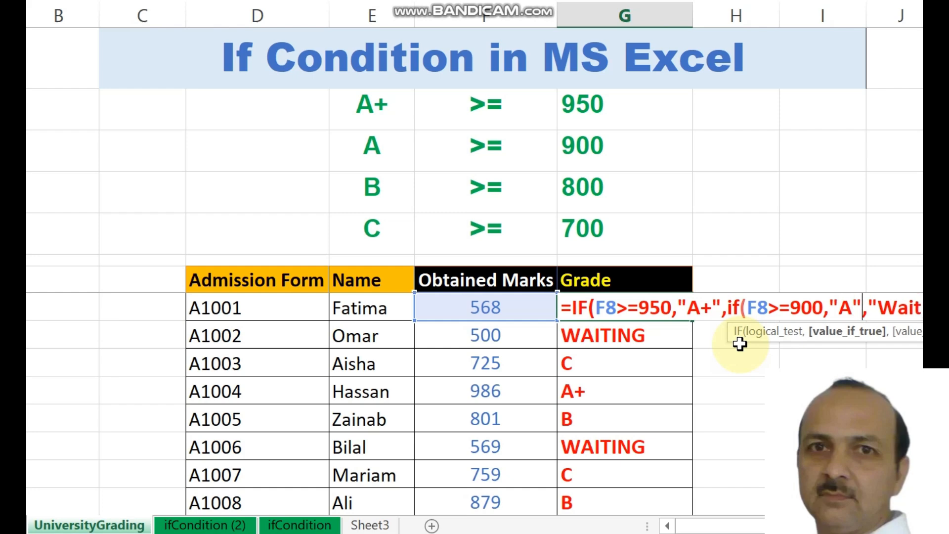
key(Right)
key(Right)
key(Right)
key(Right)
key(Right)
key(Right)
key(Right)
key(Right)
key(Right)
key(Right)
key(Right)
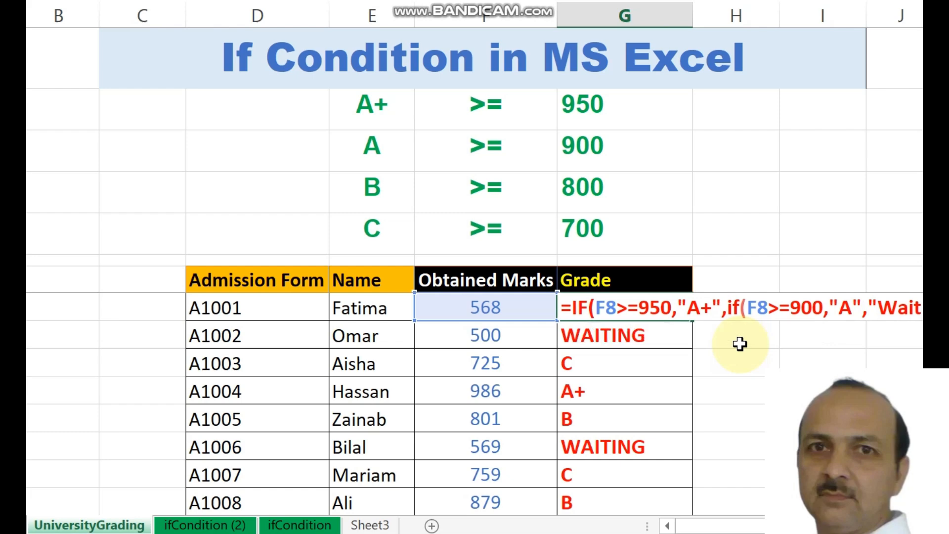
key(Return)
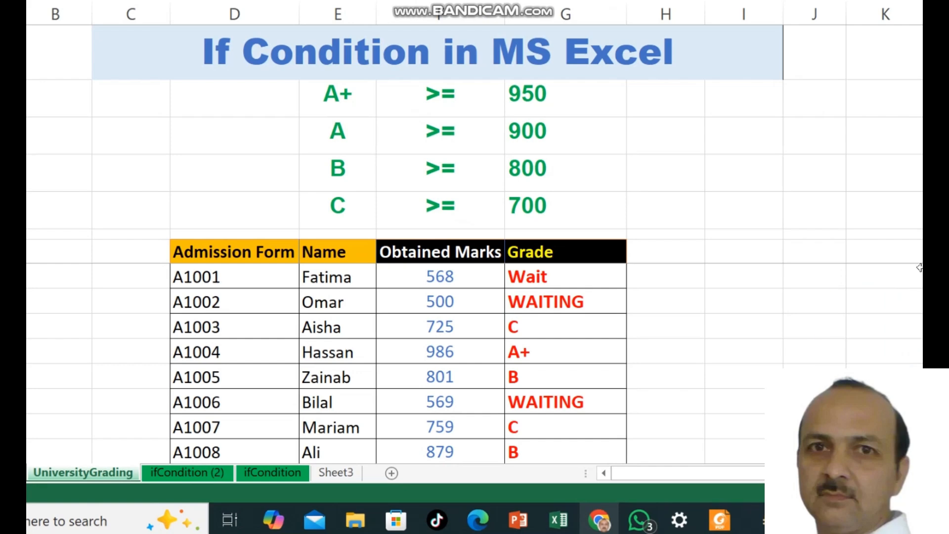
- Reselect the first student's grade cell and open its formula for editing
click(557, 270)
click(557, 270)
double_click(557, 270)
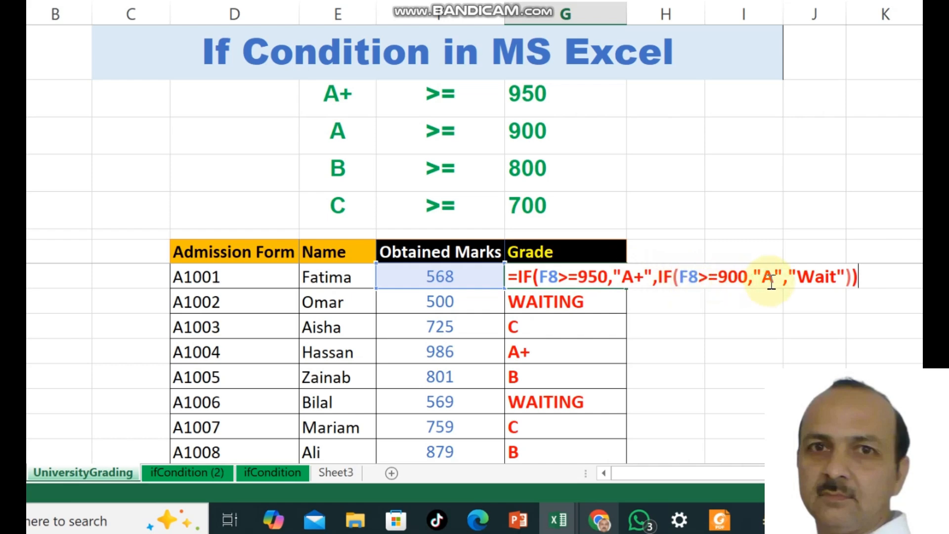
- Commit the nested formula and set the first student's marks to 950
key(Return)
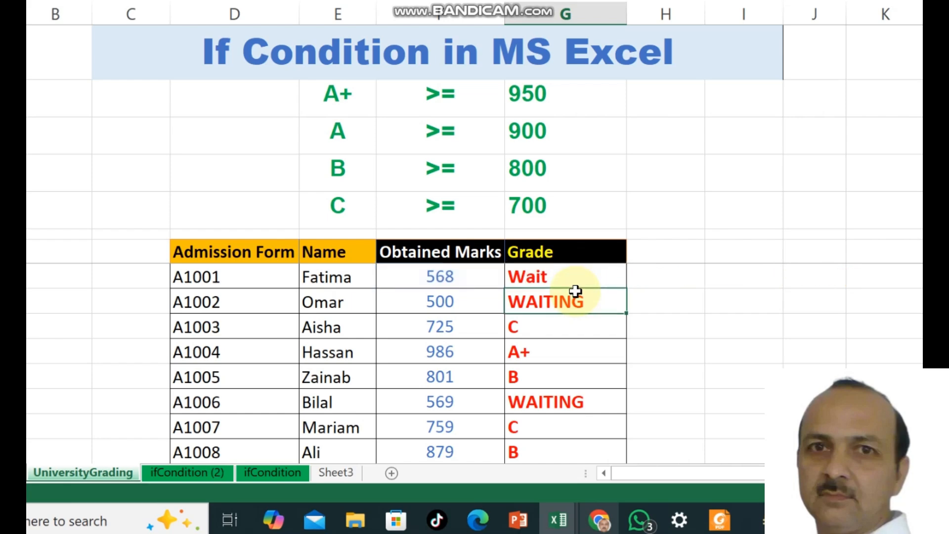
key(Up)
key(Left)
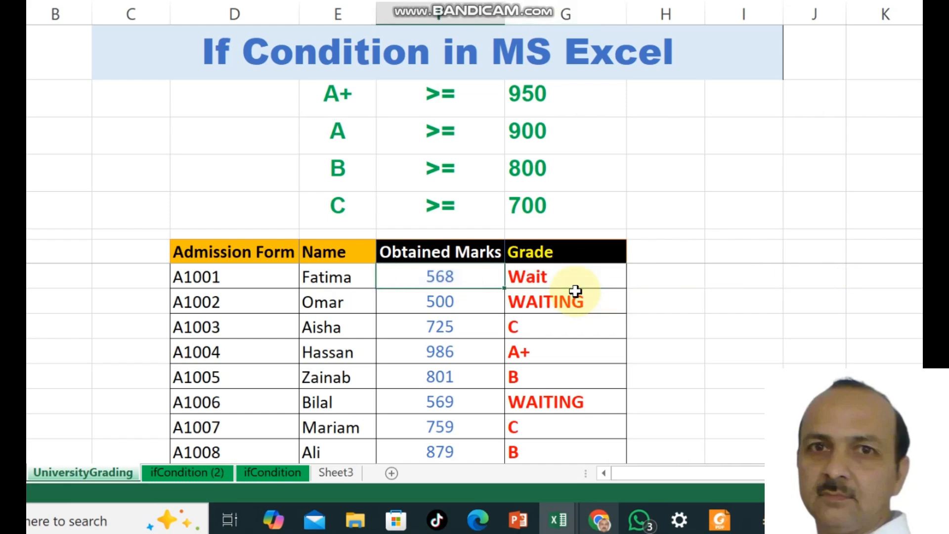
text(950)
key(Return)
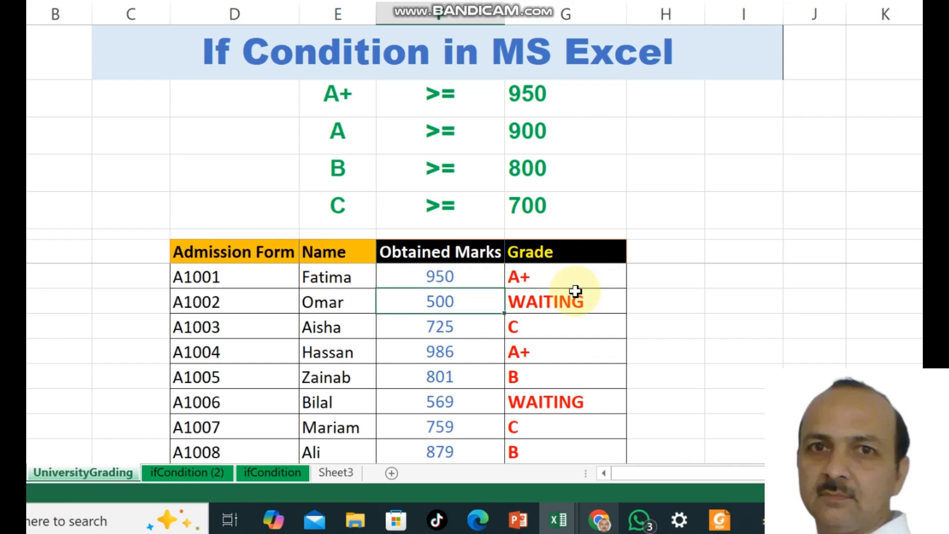
- Check the grading key thresholds, then change the first student's marks to 900
click(528, 104)
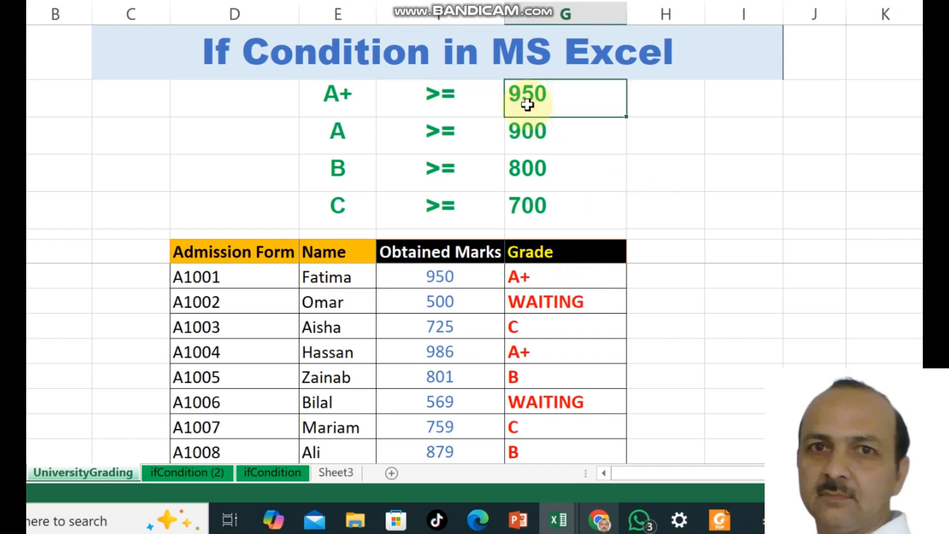
key(Down)
key(Down)
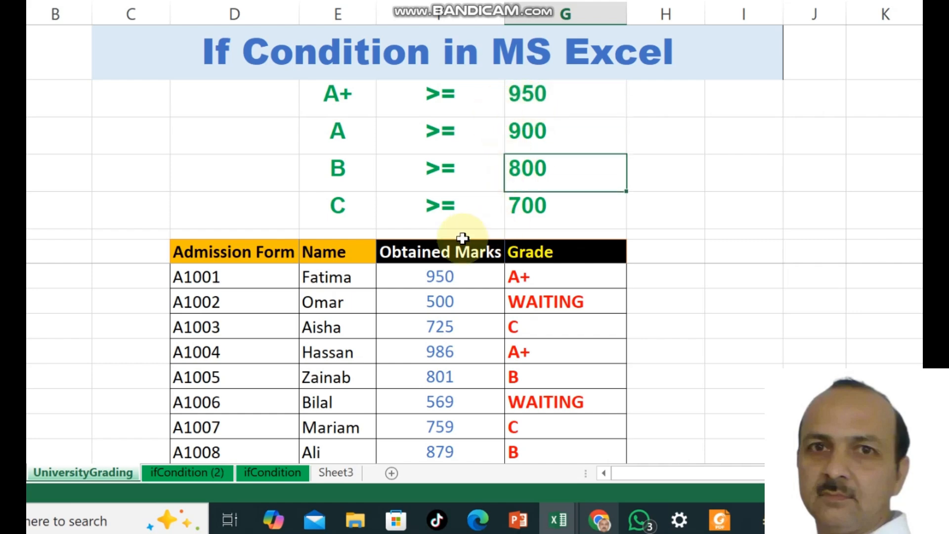
click(429, 287)
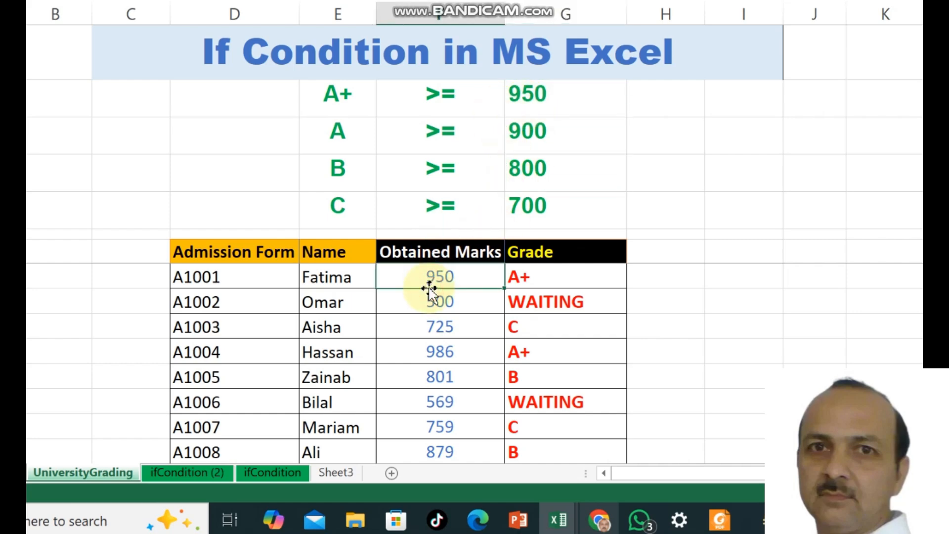
text(900)
key(Return)
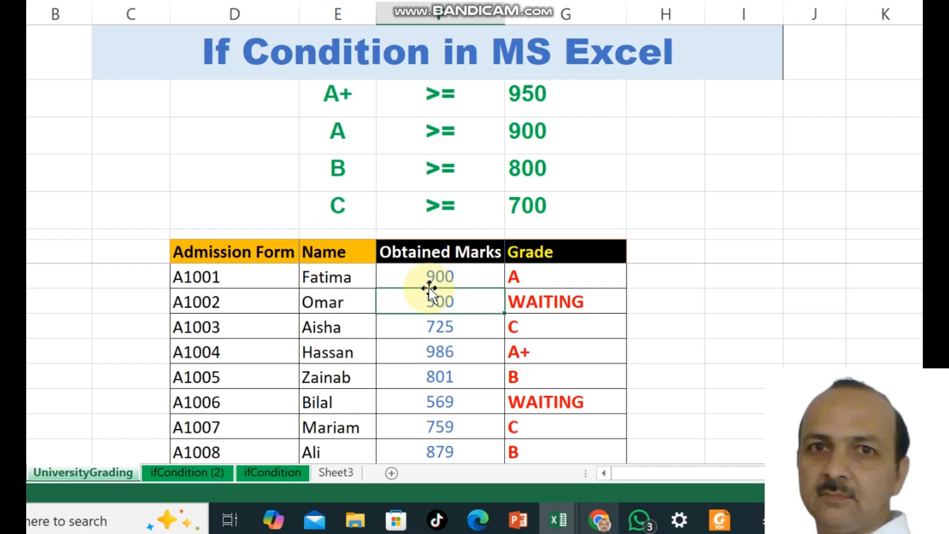
- Move to the first student's grade cell and open its formula for editing
key(Right)
key(Up)
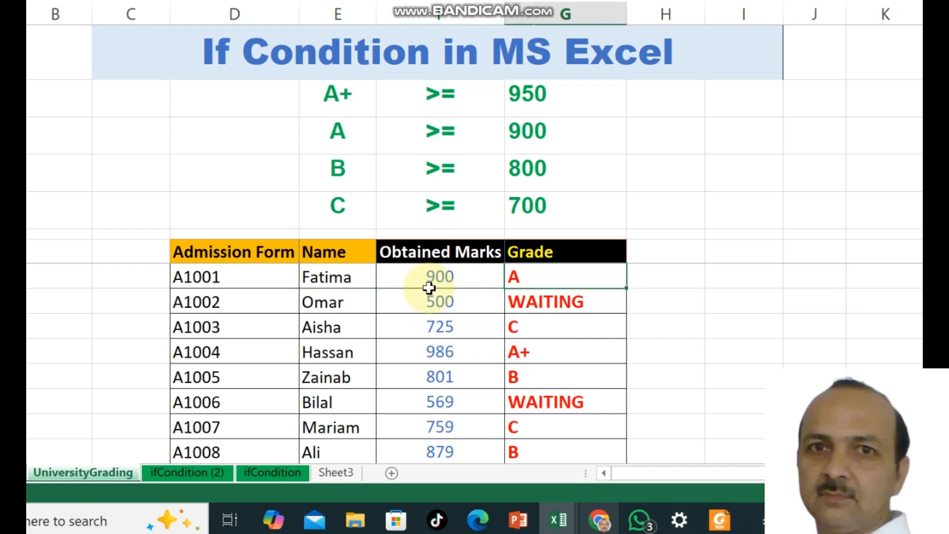
key(F2)
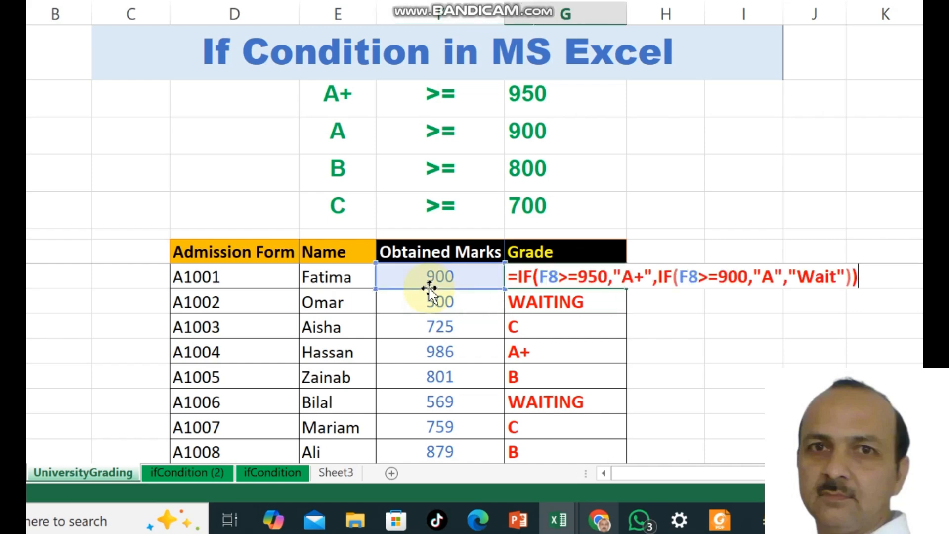
- After the "A" result, insert a third test If(F8>=800,"B"
key(Left)
key(Left)
key(Left)
key(Left)
key(Left)
key(Left)
key(Left)
key(Left)
key(Left)
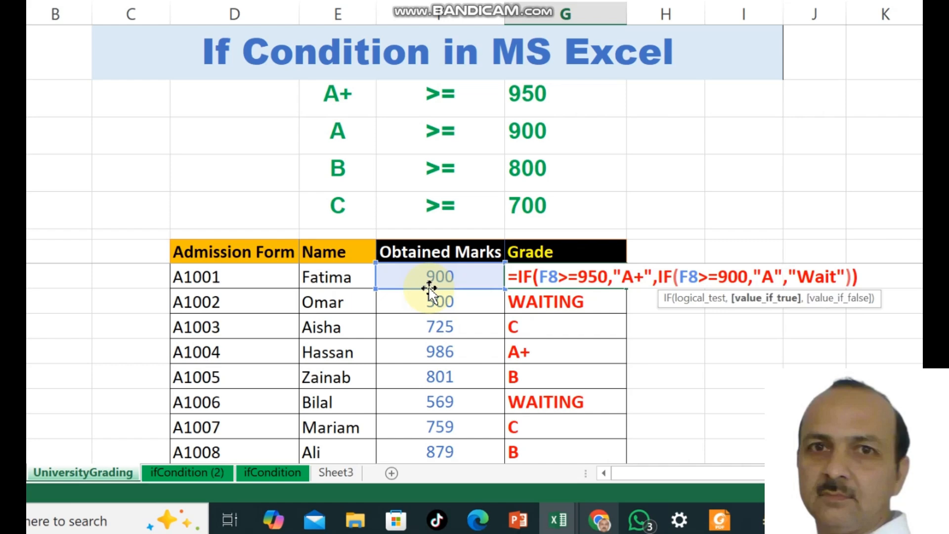
text(,)
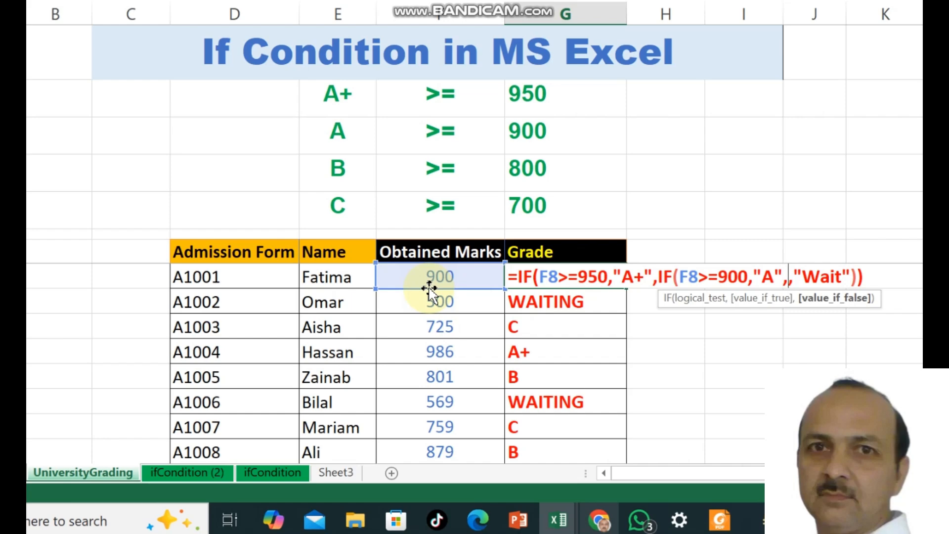
text(If)
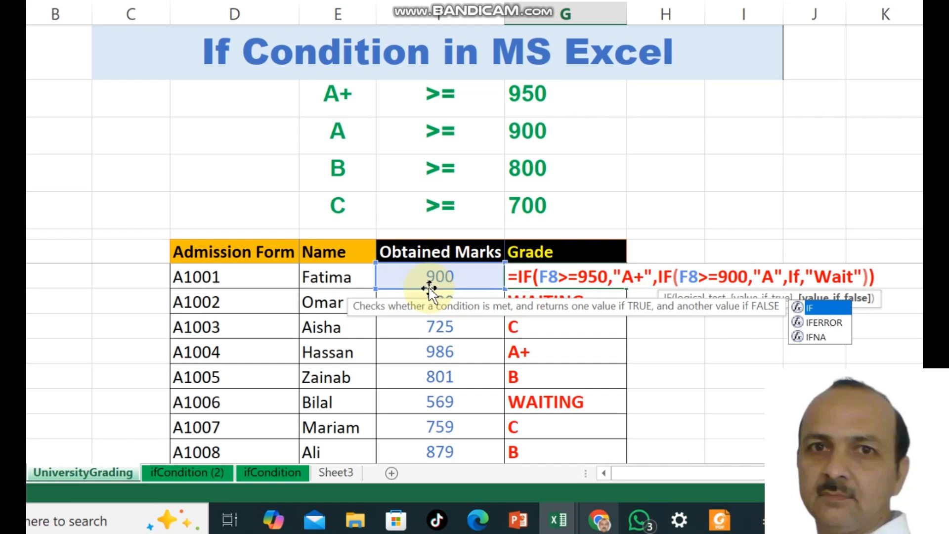
text(()
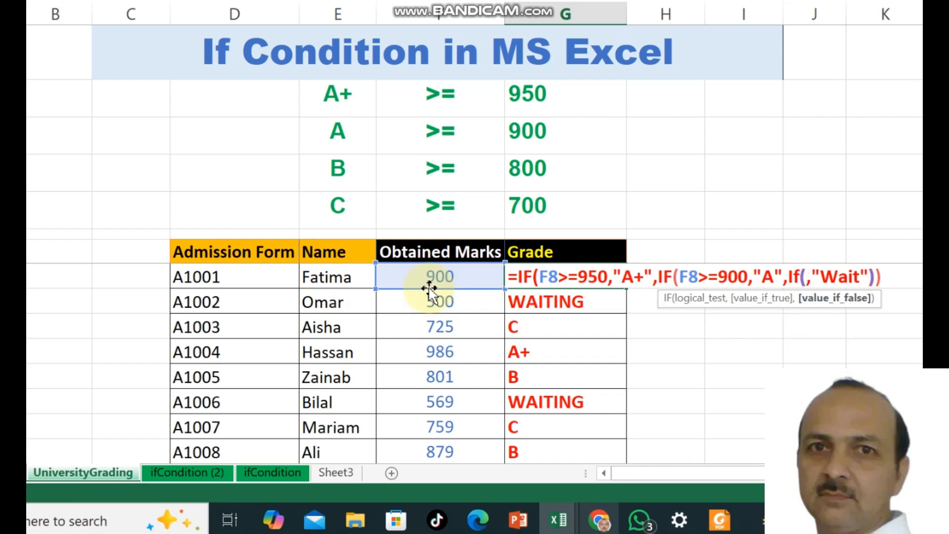
text(F8)
key(Escape)
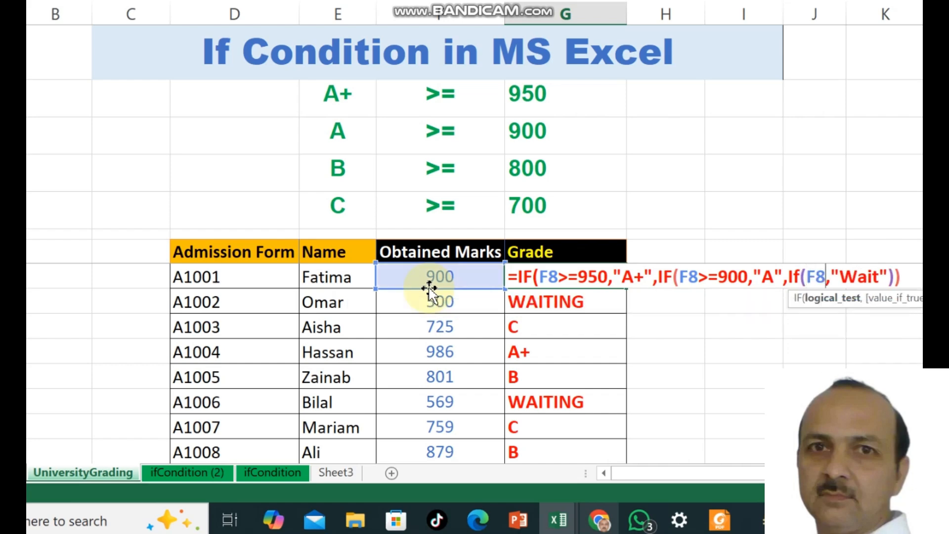
text(>)
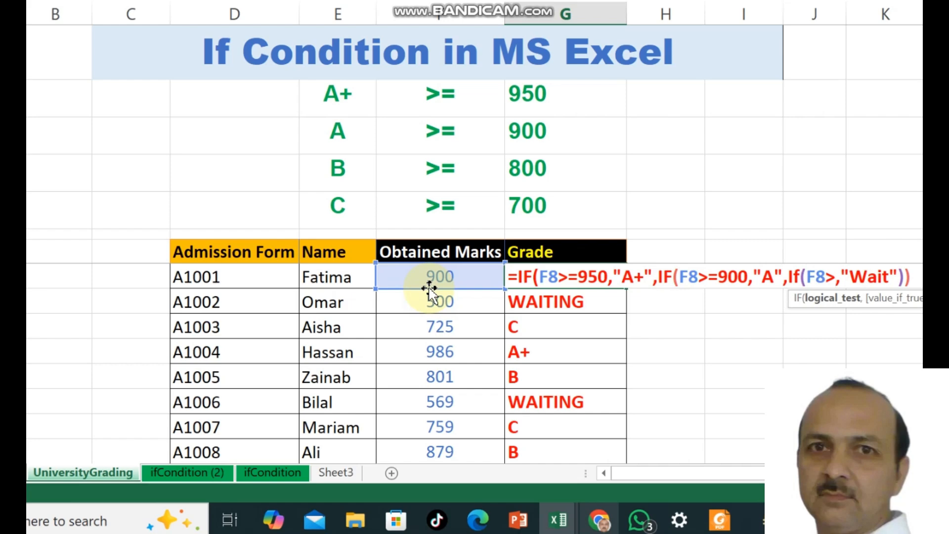
text(=)
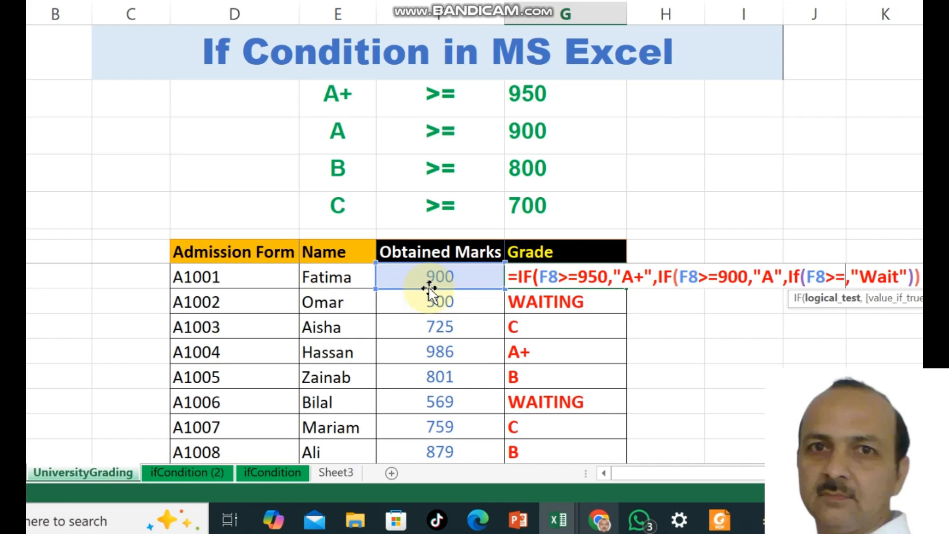
text(800)
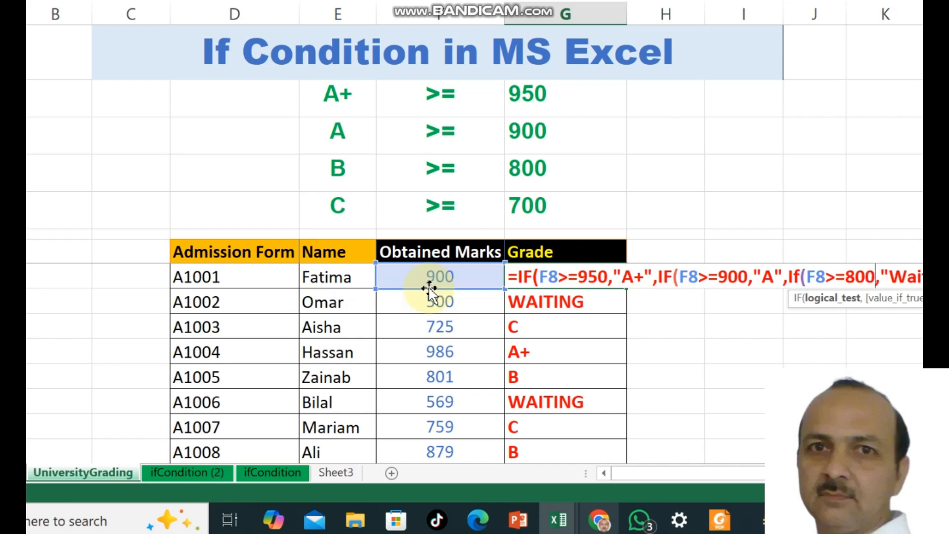
text(")
key(BackSpace)
text(,")
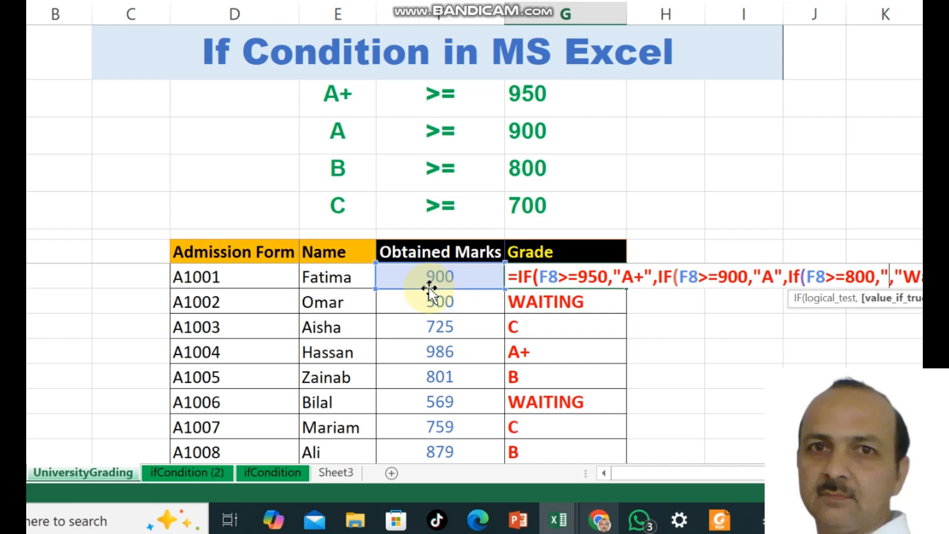
text(B")
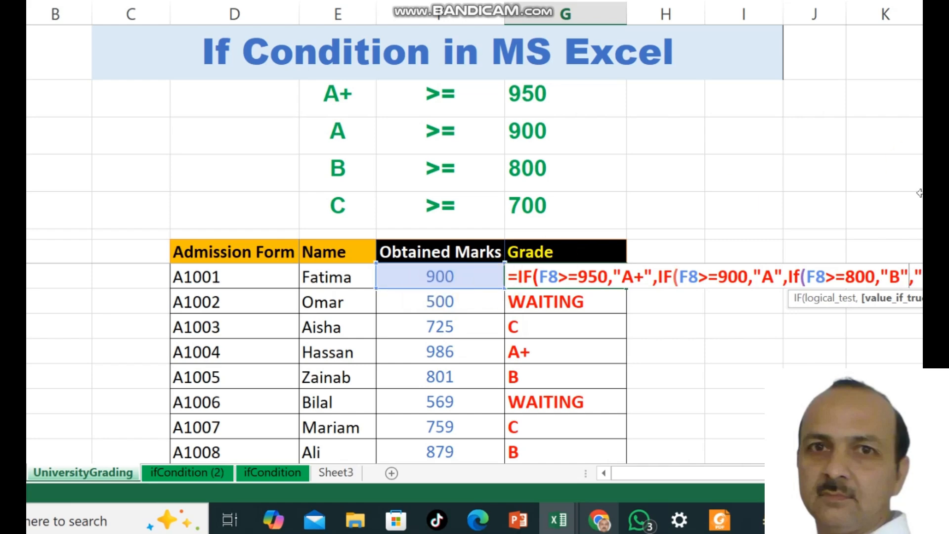
- Add the closing parenthesis, commit the formula, and return to the marks cell
drag(920, 194, 920, 166)
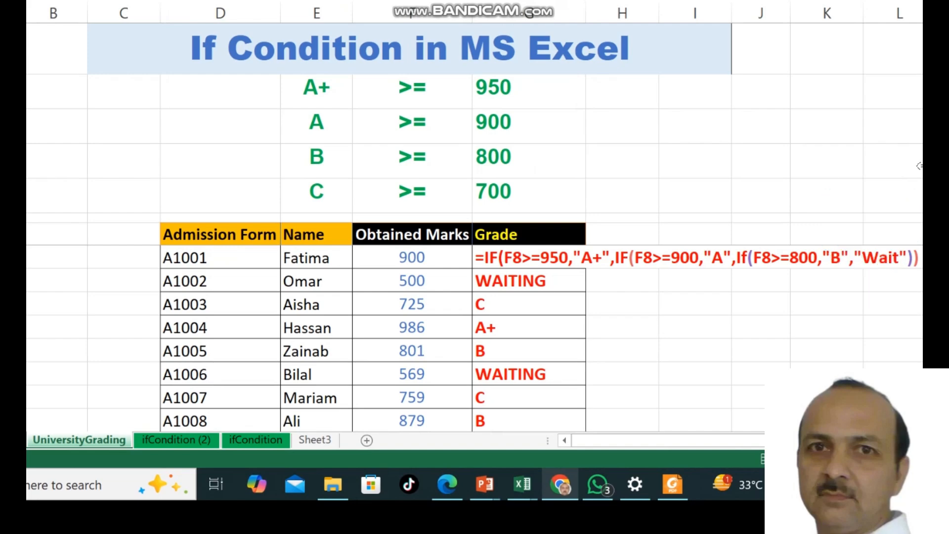
click(913, 251)
click(916, 252)
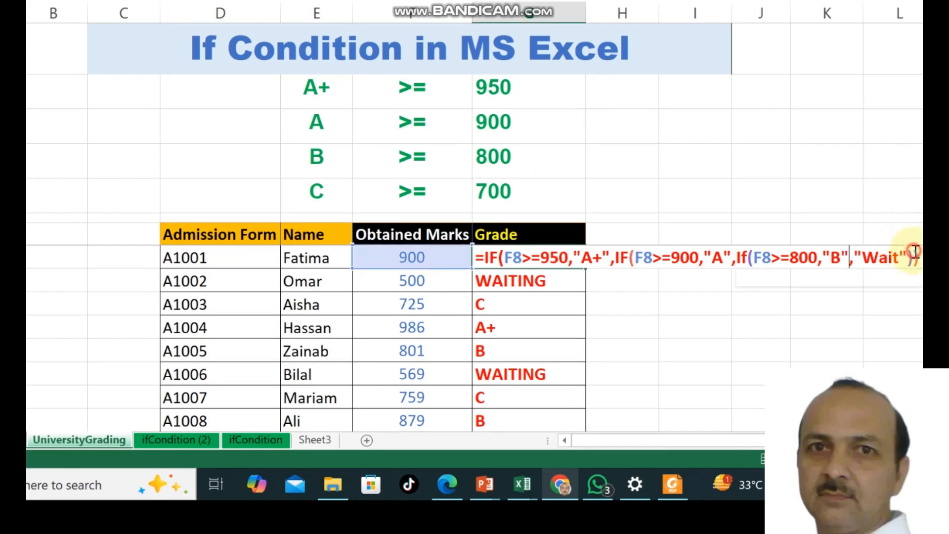
key(Right)
key(Right)
key(Right)
key(Right)
key(Right)
key(Right)
key(Right)
key(Right)
key(Right)
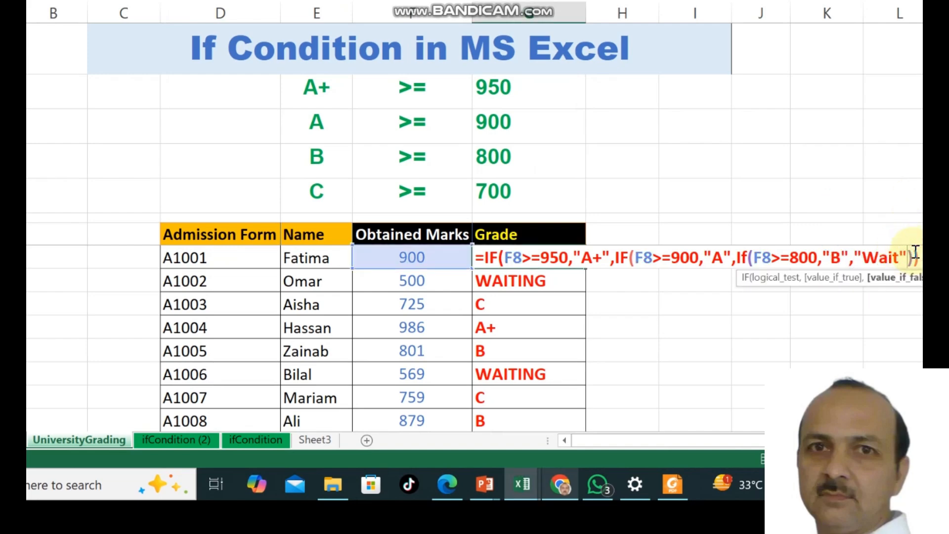
text())
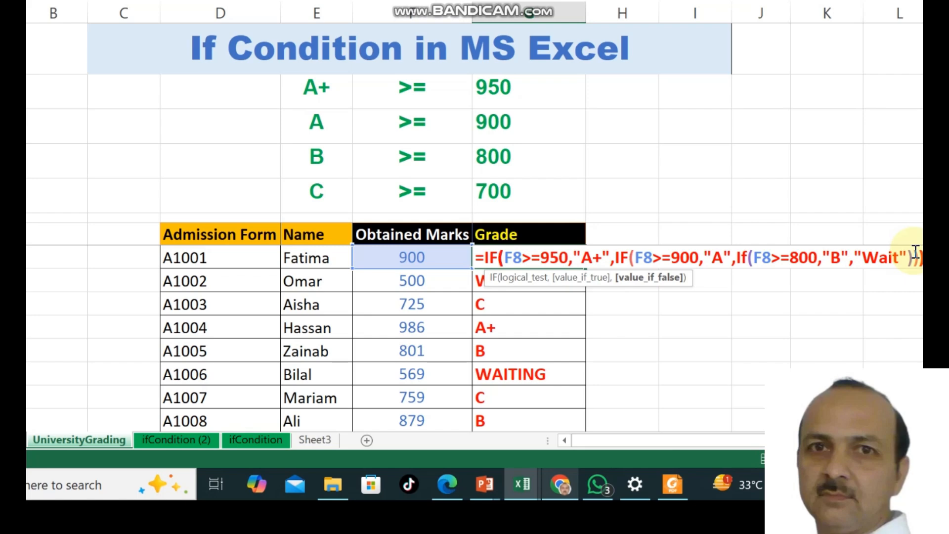
key(ctrl+Return)
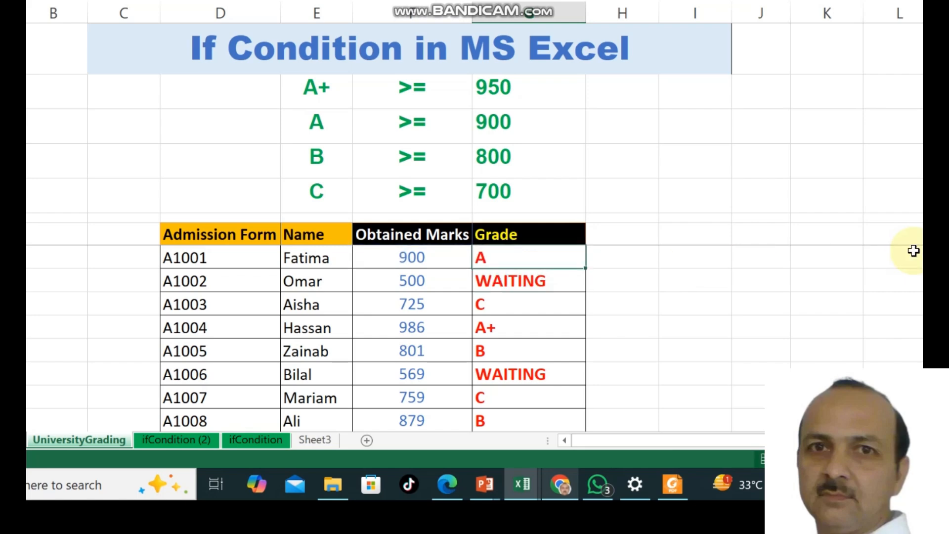
key(Left)
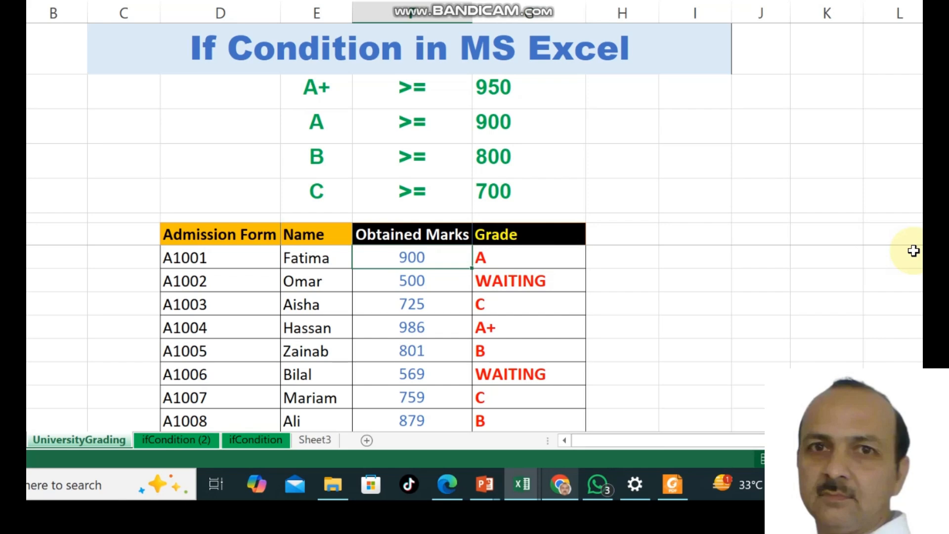
- Enter 800 as the first student's marks and reopen the grade formula for editing
text(800)
key(Return)
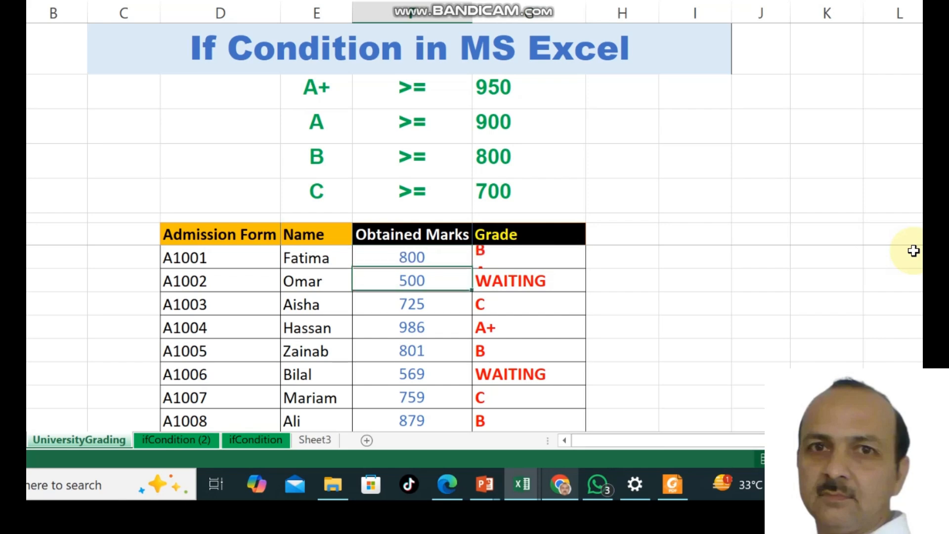
key(Up)
key(Right)
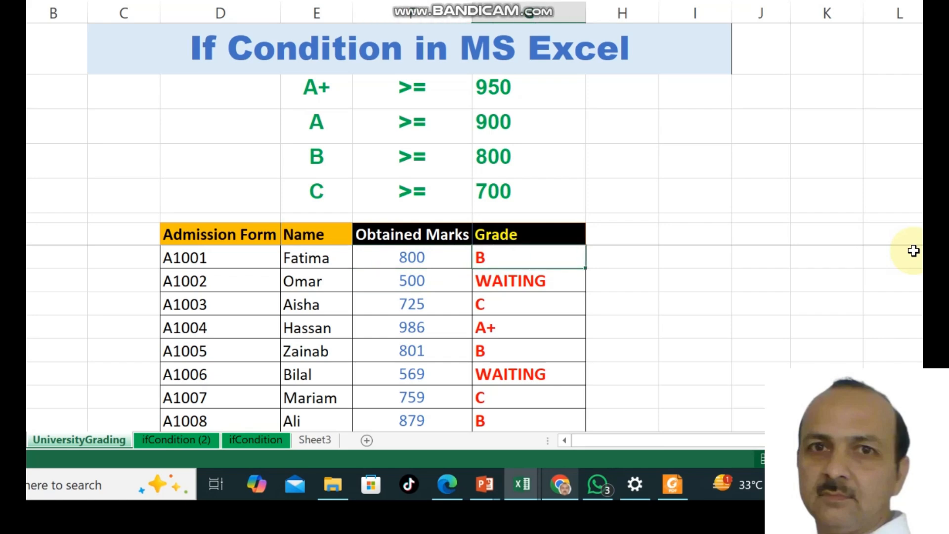
key(F2)
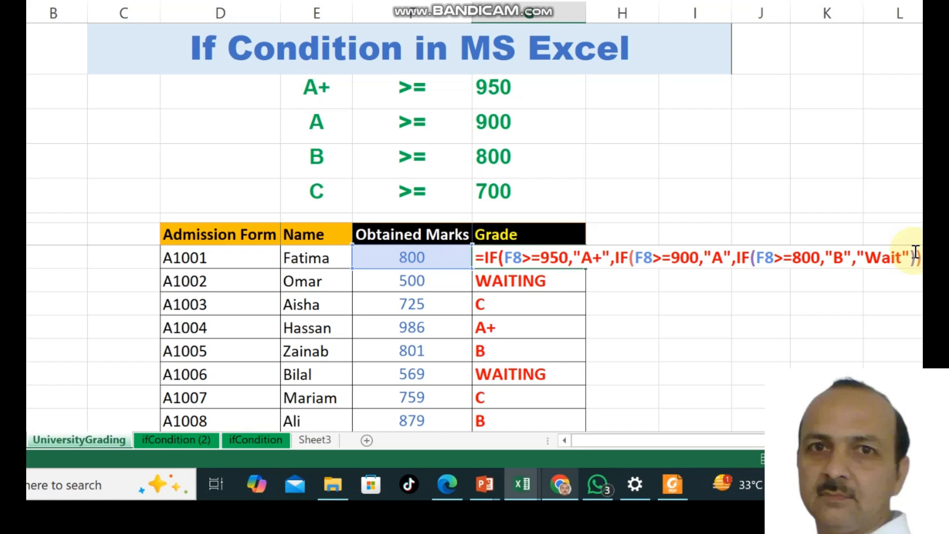
- After the "B" result, start a fourth IF testing whether F8 is at least 700
click(853, 255)
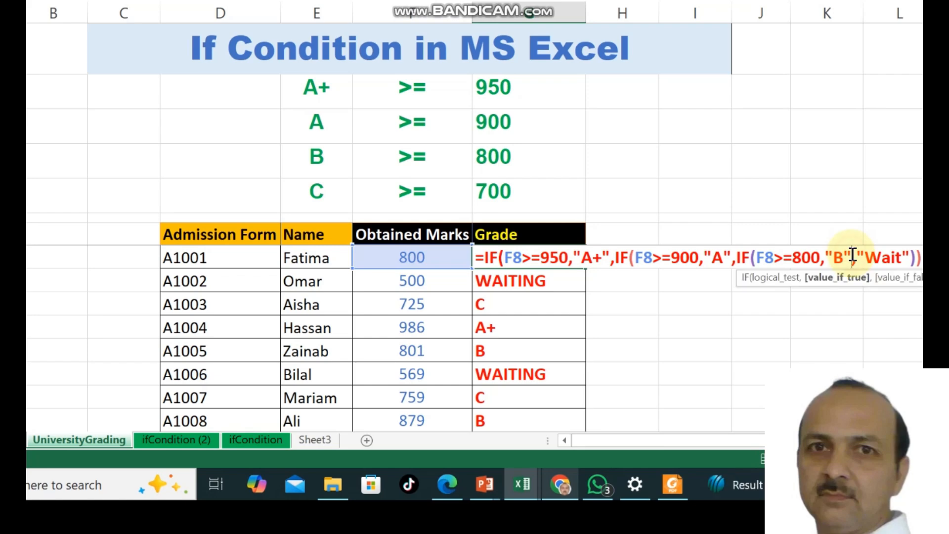
text(,)
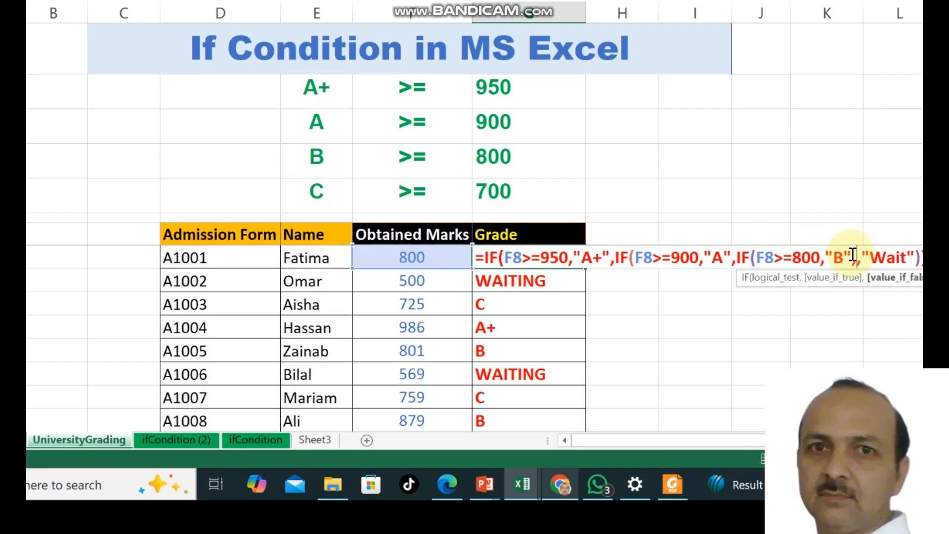
text(If)
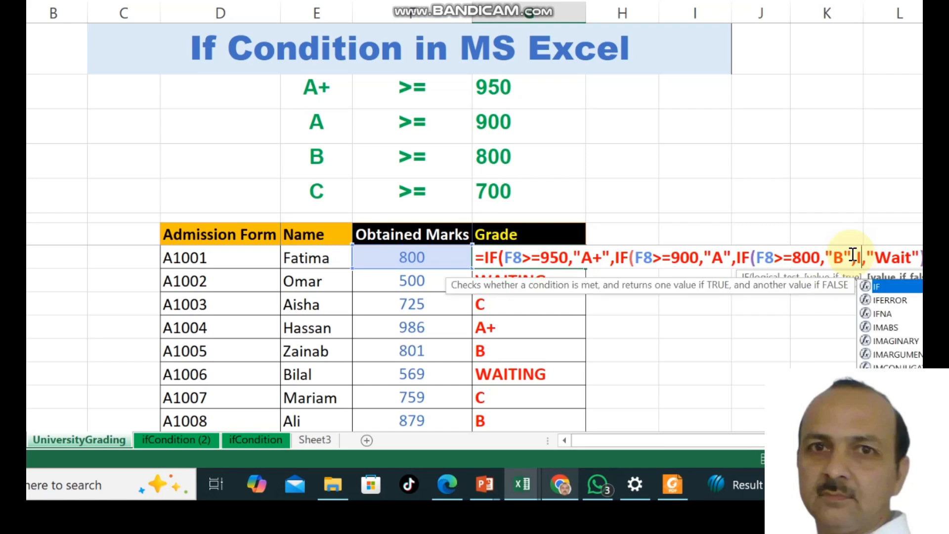
text(()
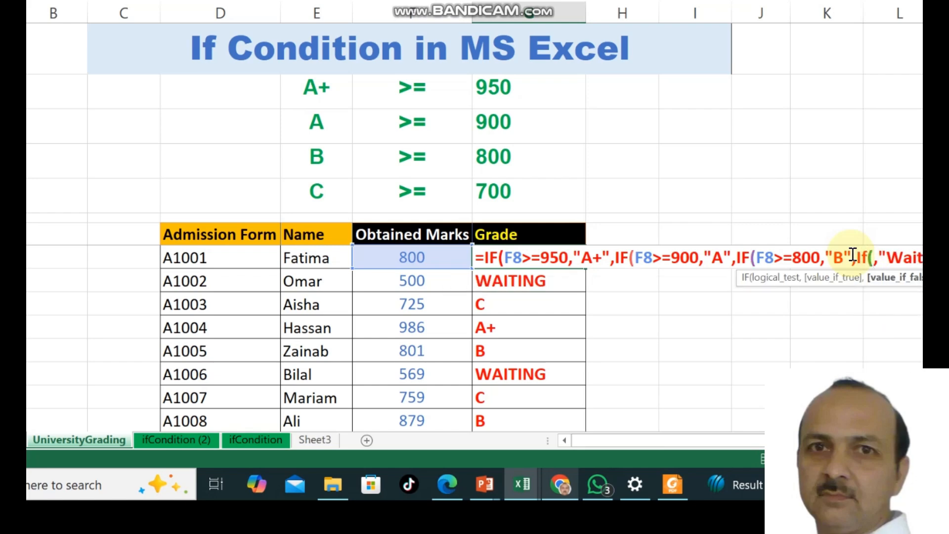
text(F)
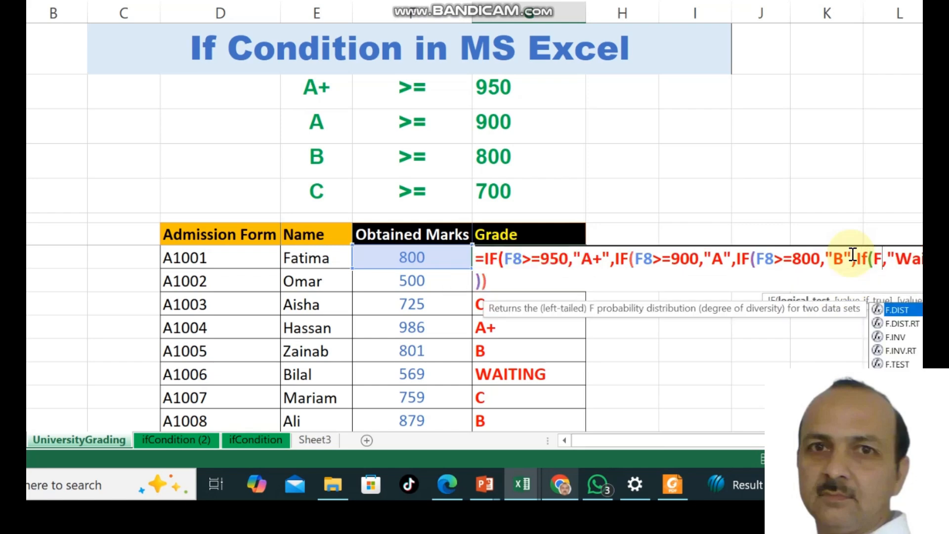
text(8)
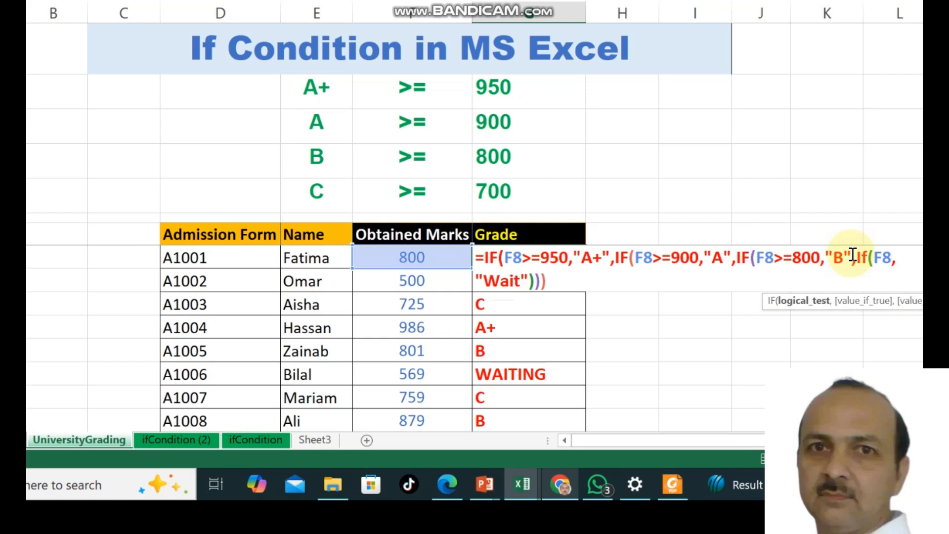
text(>=7)
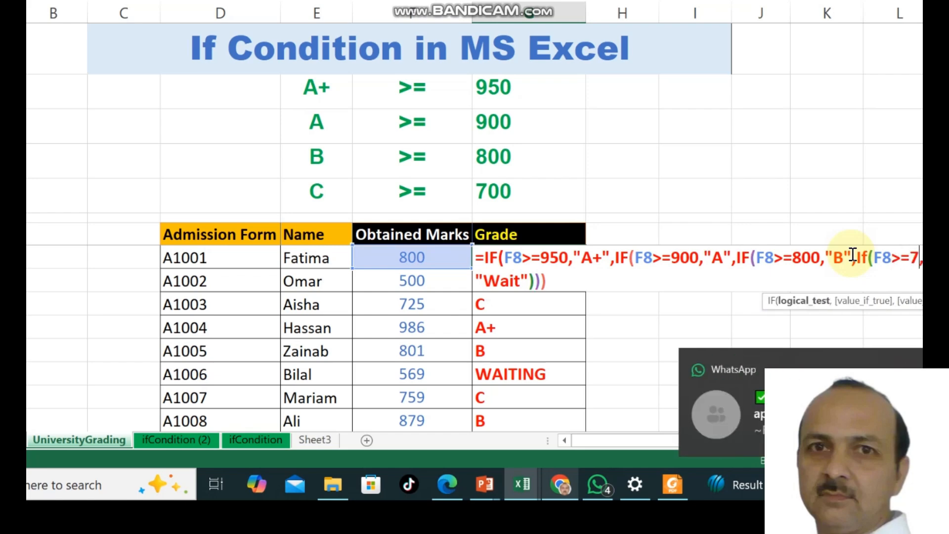
text(00)
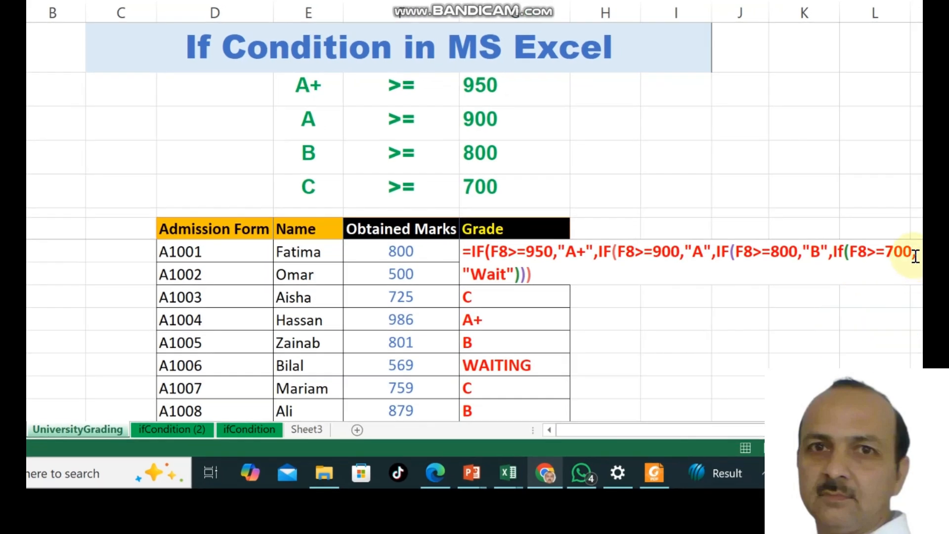
- Add the "C" result before "Wait", fix the quotes, and add the fourth closing bracket
click(915, 255)
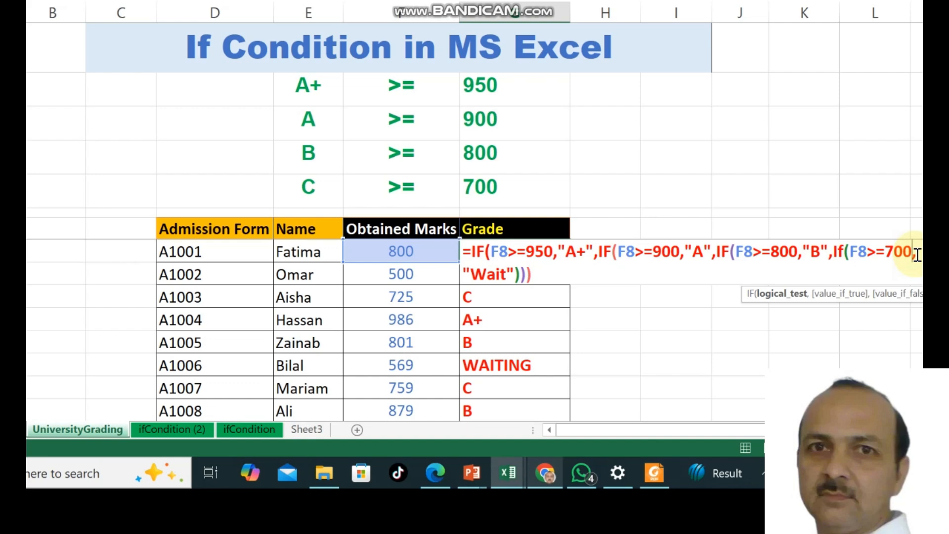
key(Right)
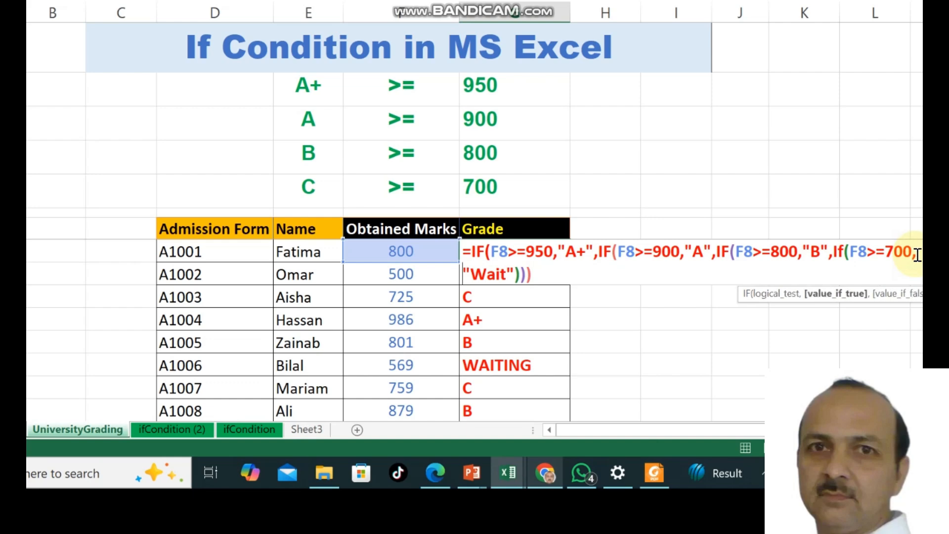
text(")
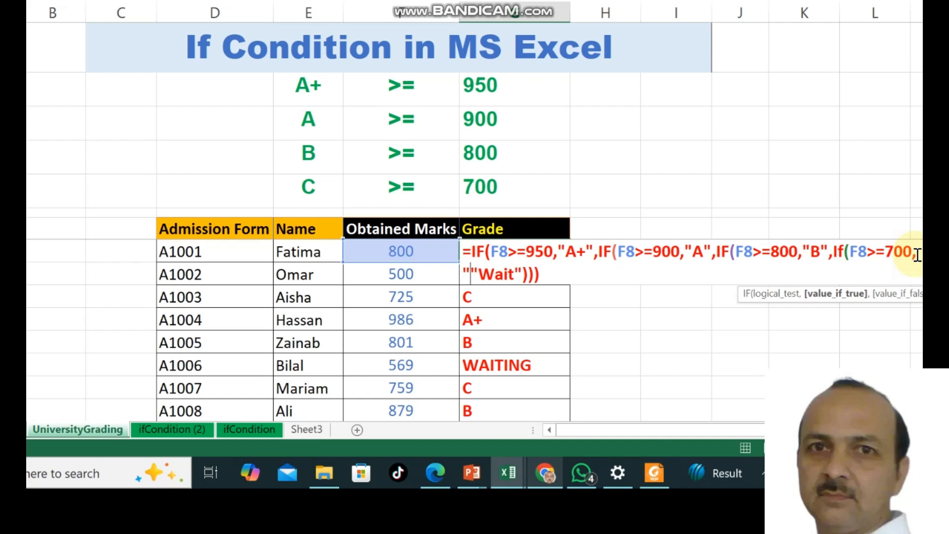
text(C)
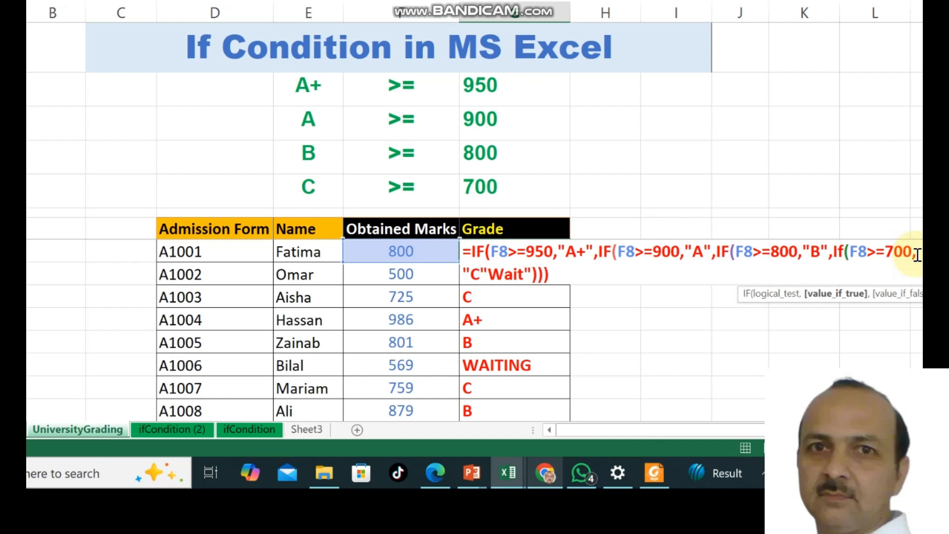
text(")
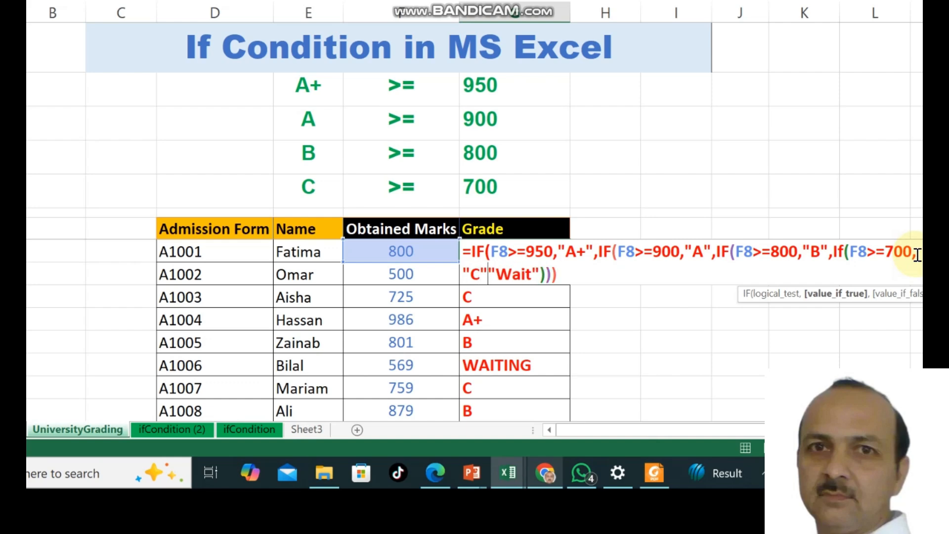
text(,)
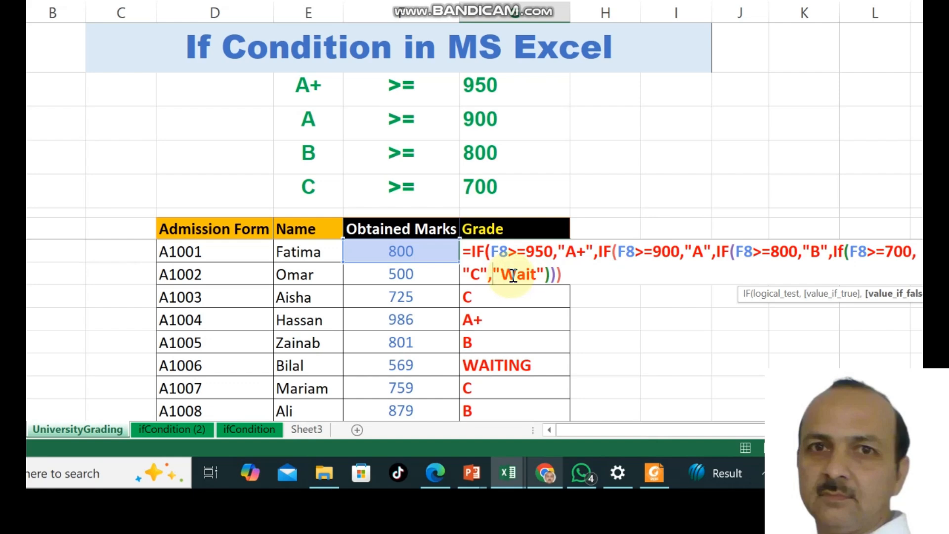
click(541, 274)
text(")
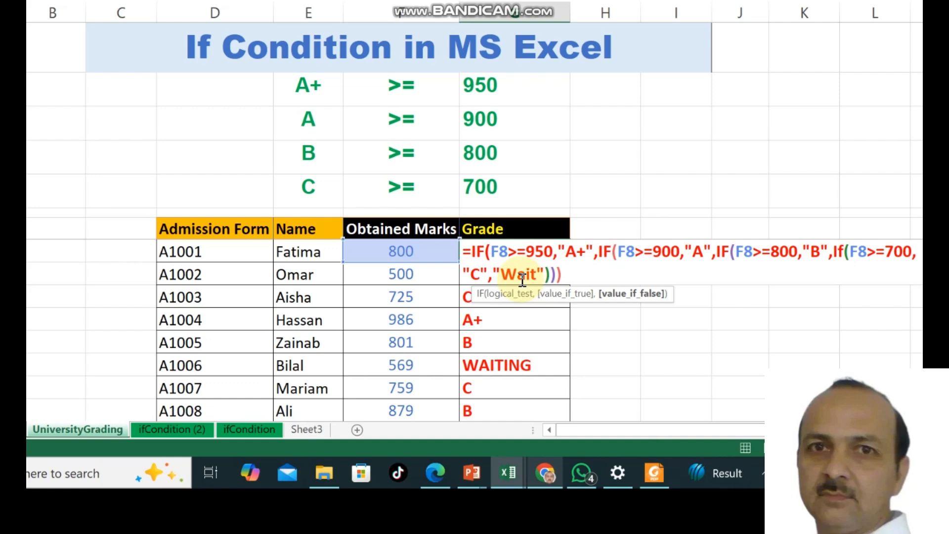
text())
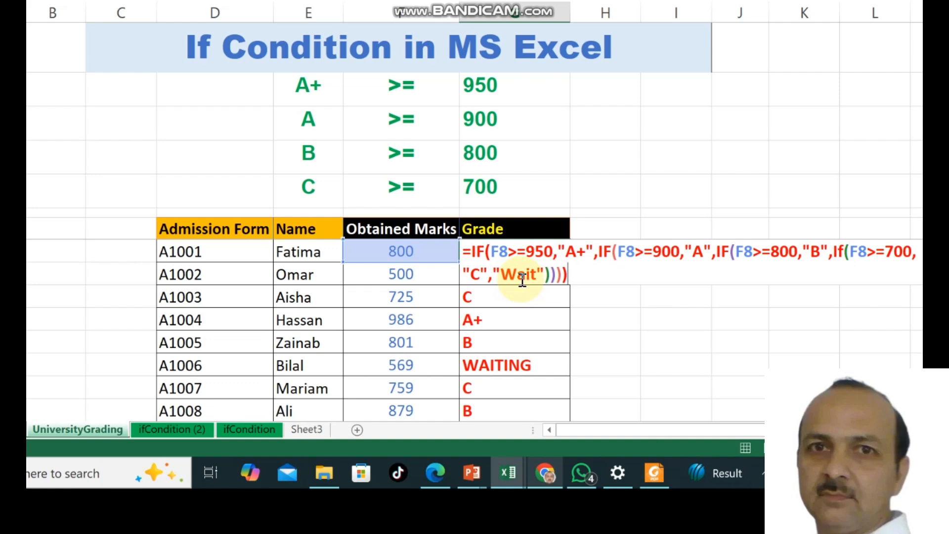
- Commit the four-level grade formula, showing B for 800 marks, then return to E8
key(Return)
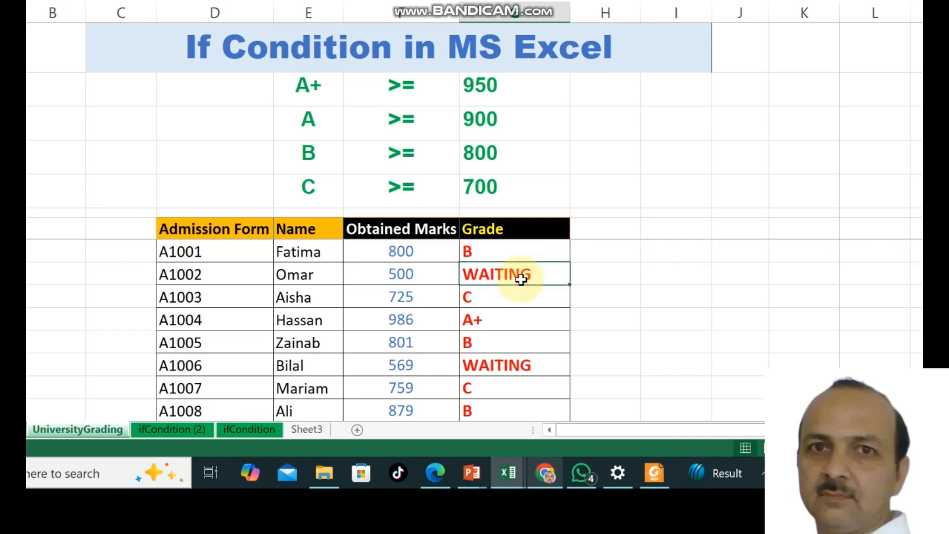
key(Up)
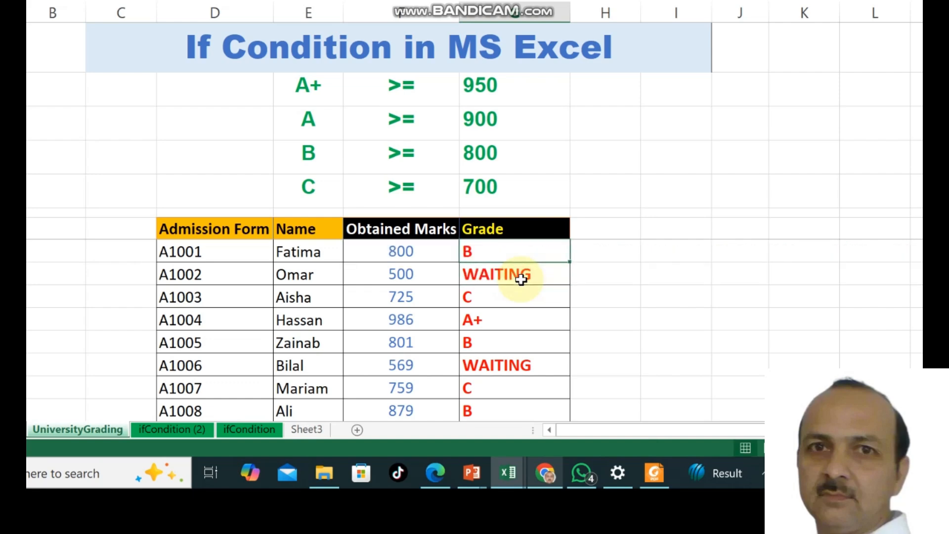
key(Left)
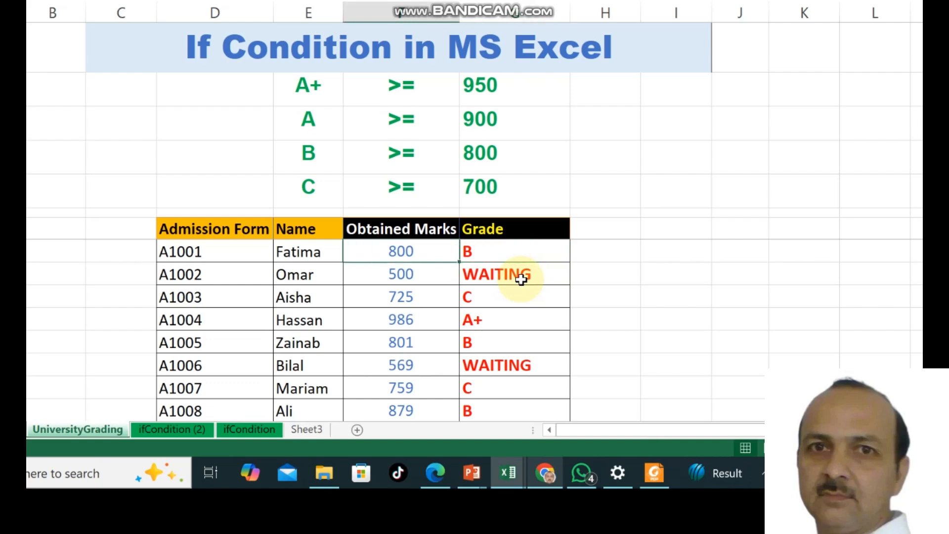
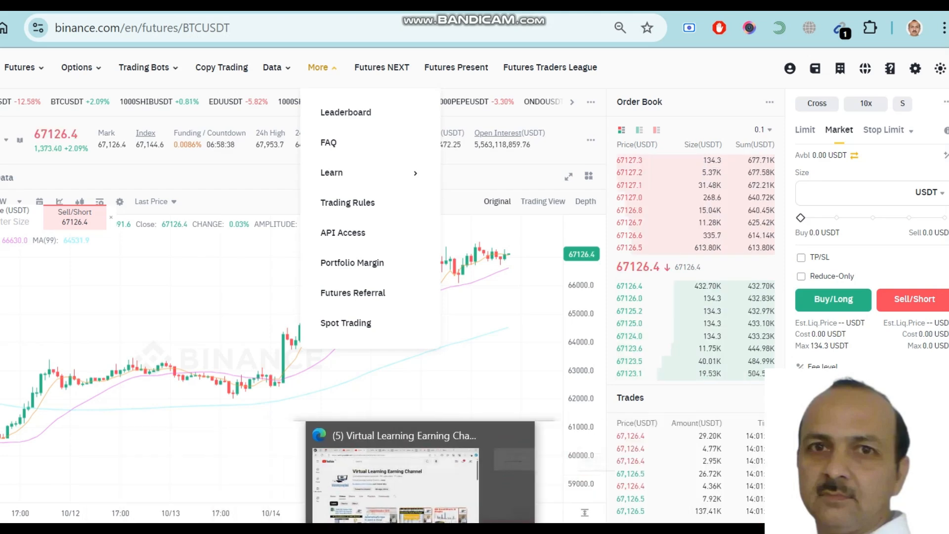
- Bring up the Virtual Learning Earning Channel videos page on YouTube in Edge
click(411, 530)
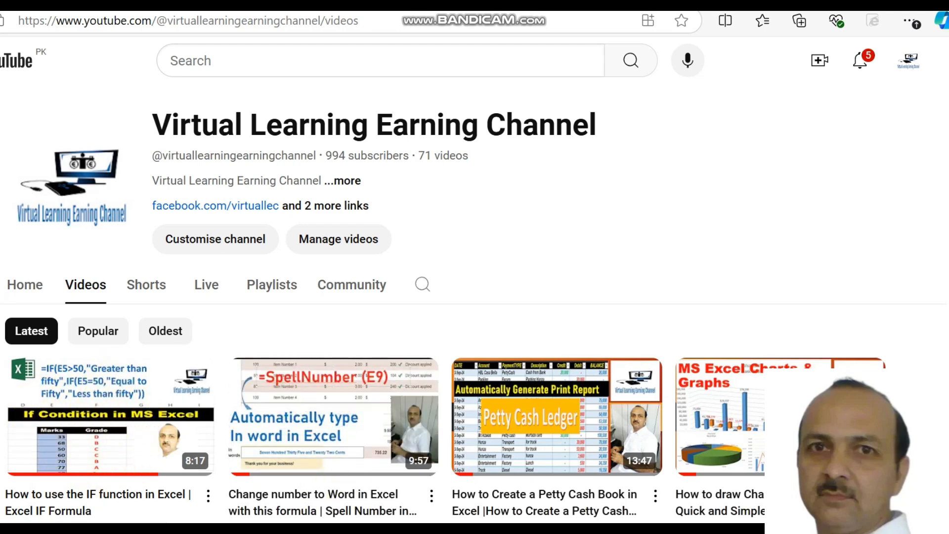
mouse_move(575, 531)
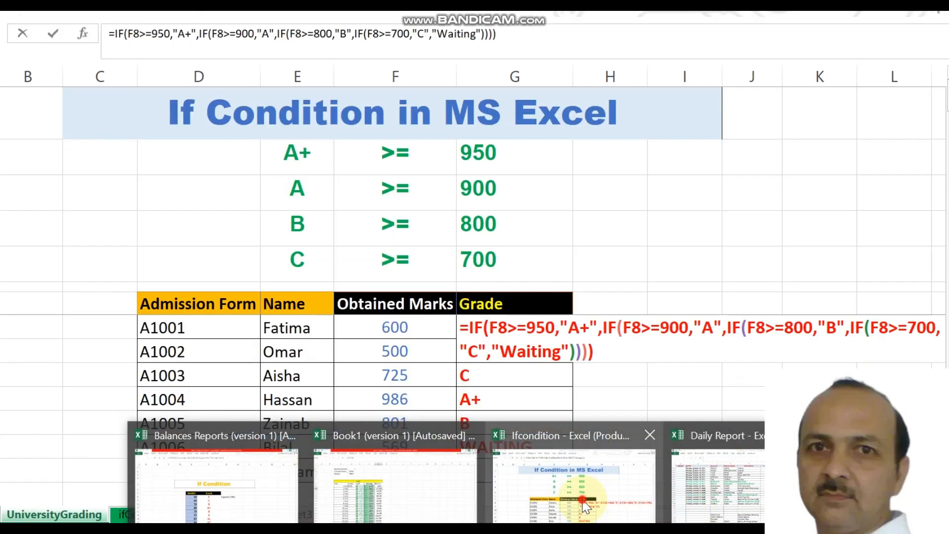
- Back in Ifcondition, review the Waiting part of the G8 formula and commit it so 600 marks grade as Waiting
click(584, 501)
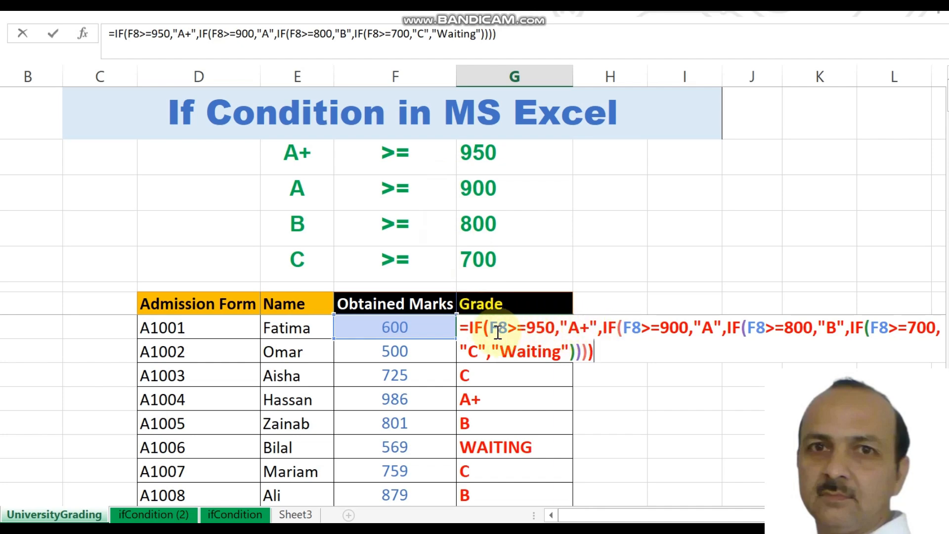
click(530, 352)
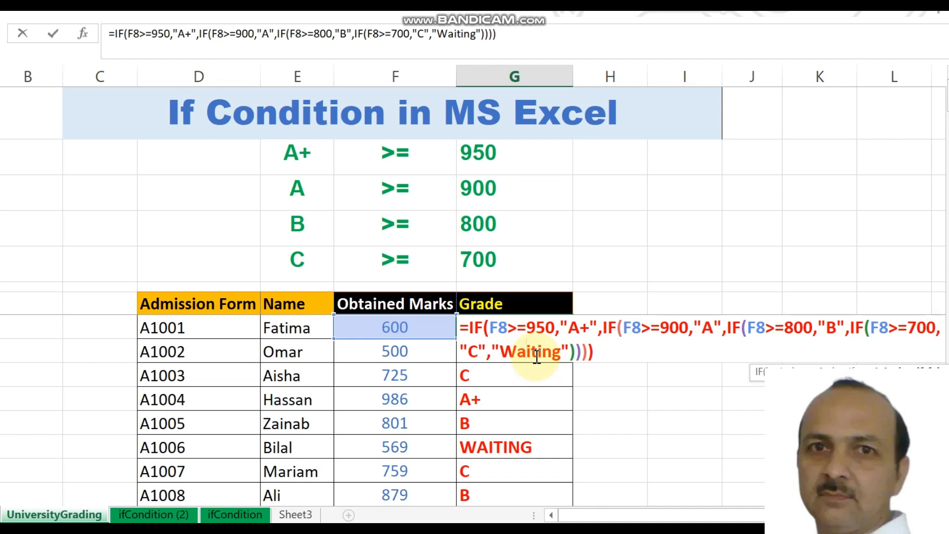
click(596, 388)
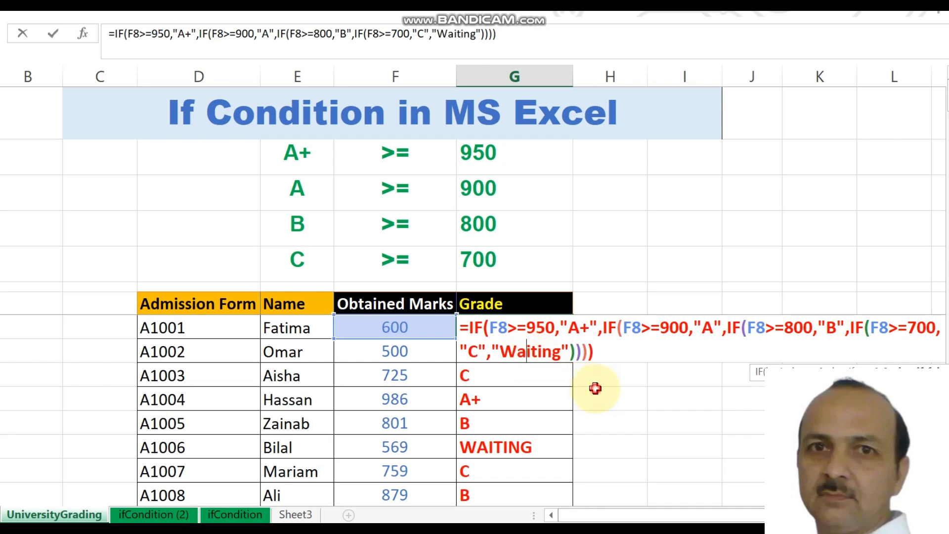
- Copy the G8 grade formula and paste it down the Grade column to student A1102
click(517, 333)
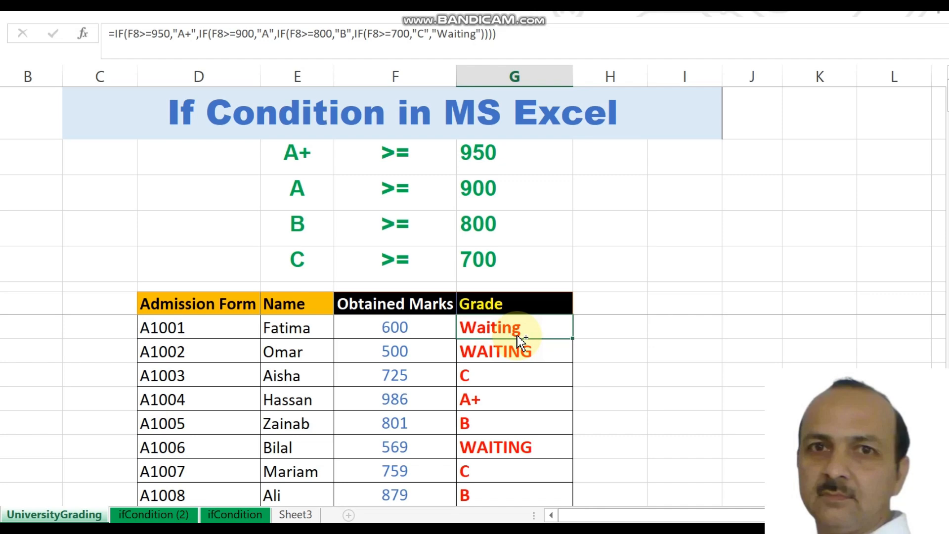
key(ctrl+c)
key(Down)
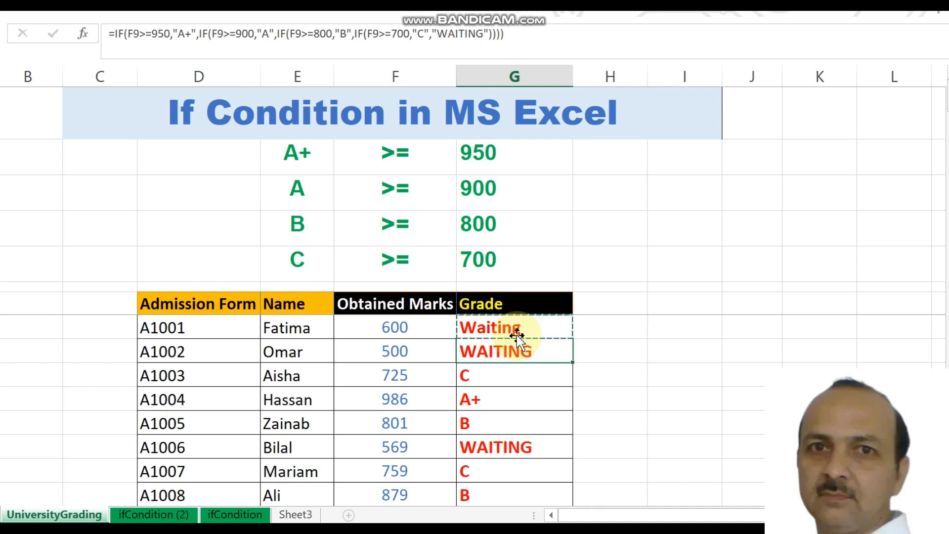
key(shift+Down)
key(shift+Down)
key(shift+Down)
key(shift+Down)
key(shift+Down)
key(shift+Down)
key(shift+Down)
key(shift+Down)
key(shift+Down)
key(shift+Down)
key(shift+Down)
key(shift+Down)
key(shift+Down)
key(shift+Down)
key(shift+Down)
key(shift+Down)
key(shift+Down)
key(shift+Down)
key(shift+Down)
key(shift+Down)
key(shift+Down)
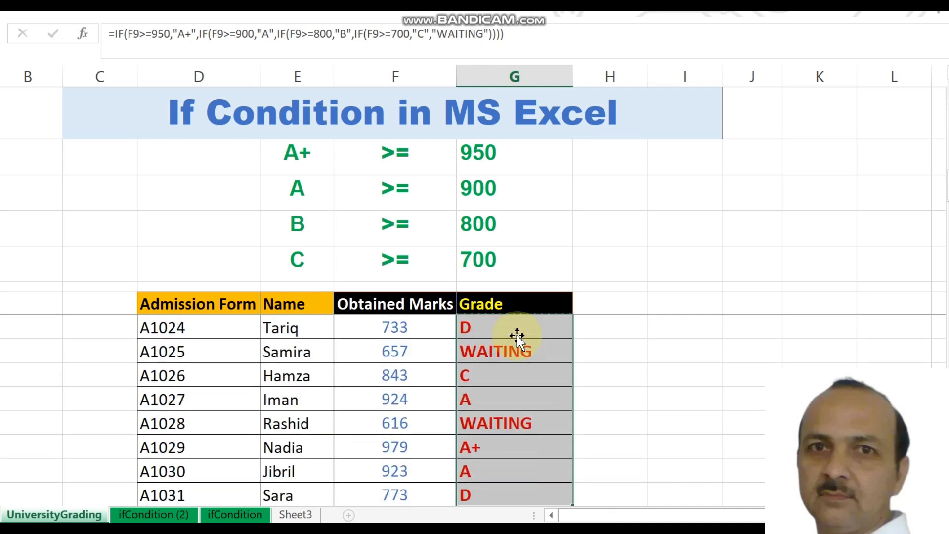
key(shift+Down)
key(shift+Down)
key(shift+Down)
key(shift+Down)
key(shift+Down)
key(shift+Down)
key(shift+Down)
key(shift+Down)
key(shift+Down)
key(shift+Down)
key(shift+Down)
key(shift+Down)
key(shift+Down)
key(shift+Down)
key(shift+Down)
key(shift+Down)
key(shift+Down)
key(shift+Down)
key(shift+Down)
key(shift+Down)
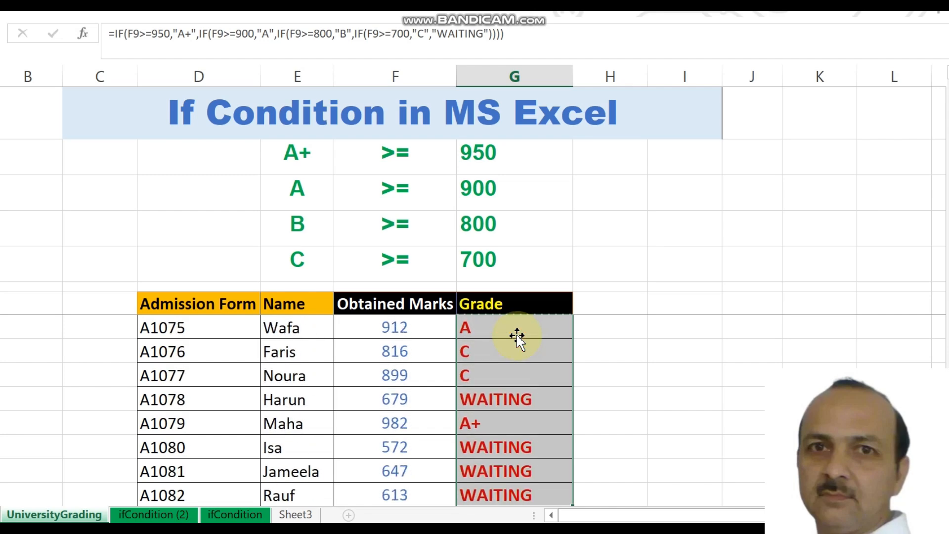
key(shift+Down)
key(shift+Down)
key(shift+Down)
key(shift+Down)
key(shift+Down)
key(shift+Down)
key(shift+Down)
key(shift+Down)
key(shift+Down)
key(shift+Down)
key(shift+Down)
key(shift+Down)
key(shift+Down)
key(shift+Down)
key(shift+Down)
key(shift+Down)
key(shift+Down)
key(shift+Down)
key(shift+Up)
key(shift+Up)
key(shift+Up)
key(shift+Up)
key(shift+Up)
key(shift+Up)
key(shift+Up)
key(shift+Up)
key(shift+Up)
key(shift+Up)
key(shift+Up)
key(shift+Up)
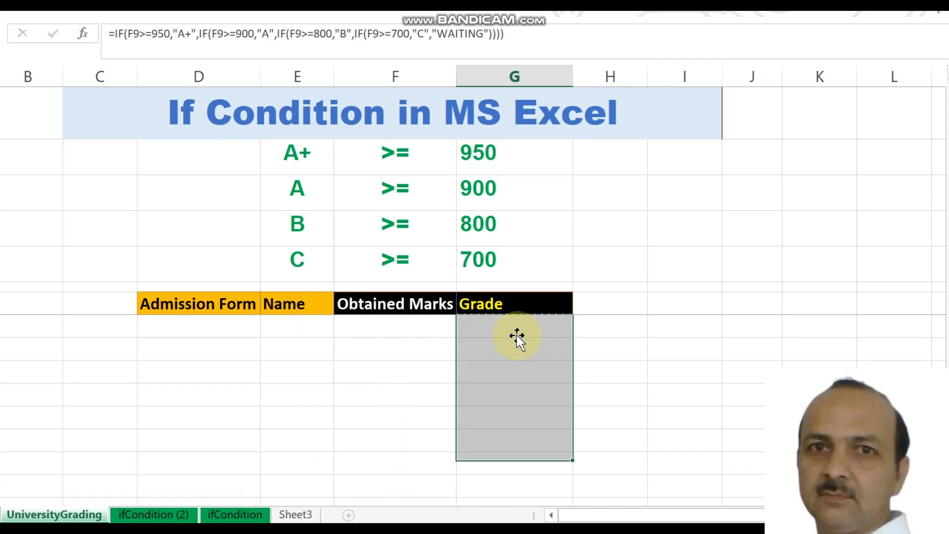
key(shift+Up)
key(shift+Up)
key(shift+Up)
key(shift+Down)
key(shift+Down)
key(shift+Down)
key(shift+Down)
key(shift+Down)
key(shift+Down)
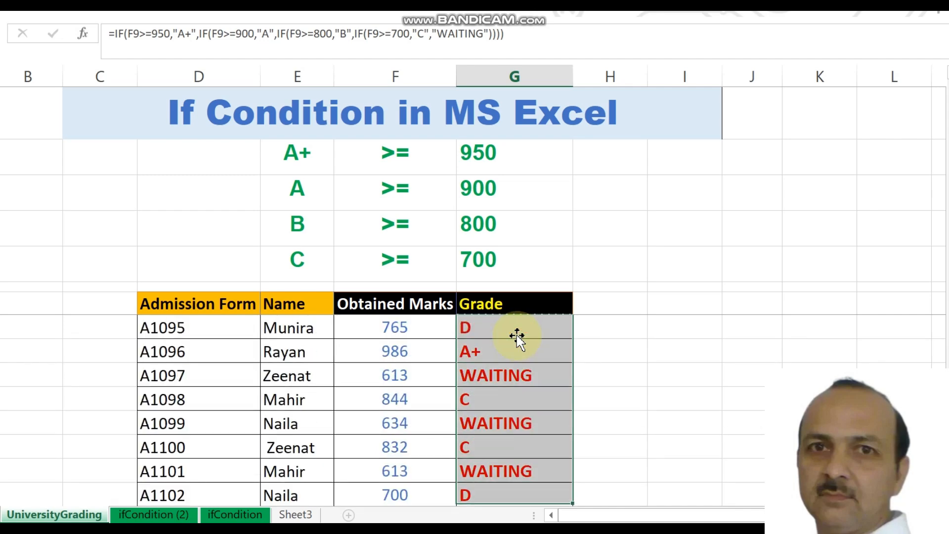
key(Return)
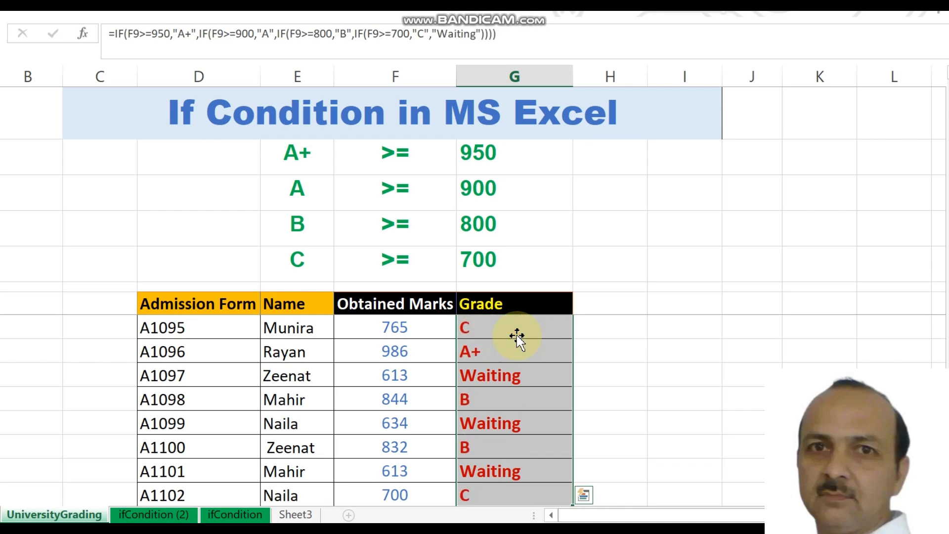
- Check the filled grades near the top, then move to cell I10 beside the table
key(Up)
key(Up)
key(Up)
key(Up)
key(Up)
key(Up)
key(Up)
key(Up)
key(Down)
key(Down)
key(Down)
key(Down)
key(Down)
key(Down)
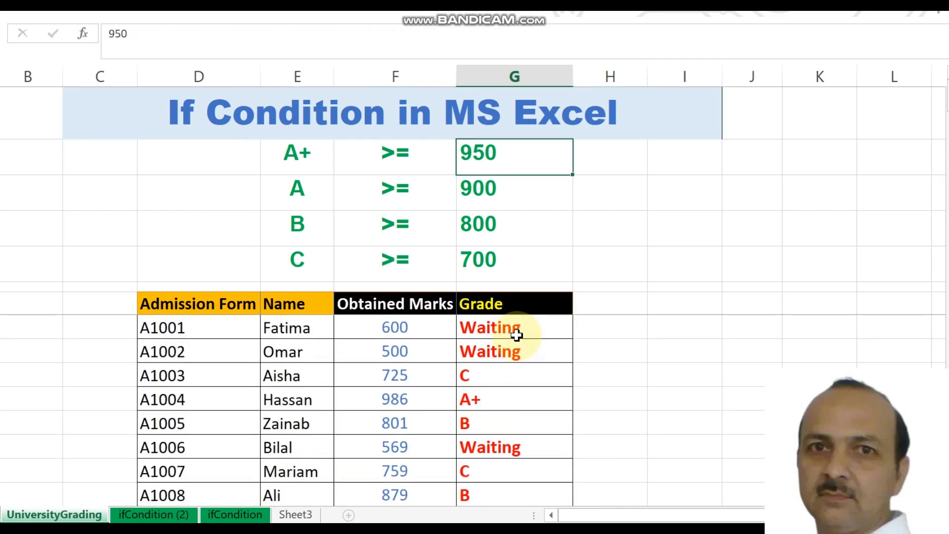
key(Down)
key(Down)
key(Down)
key(Down)
key(Down)
key(Down)
key(Down)
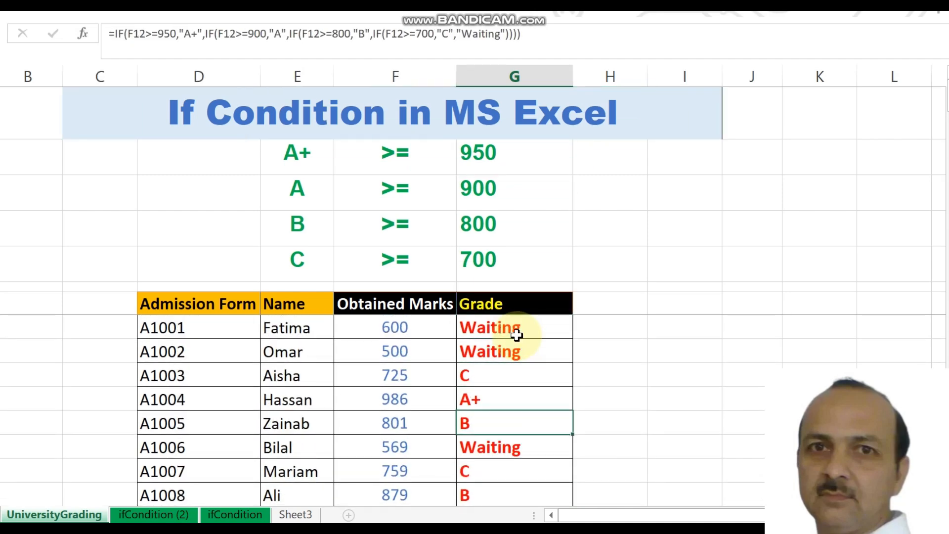
key(Up)
key(Up)
key(Up)
key(Up)
key(Up)
key(Up)
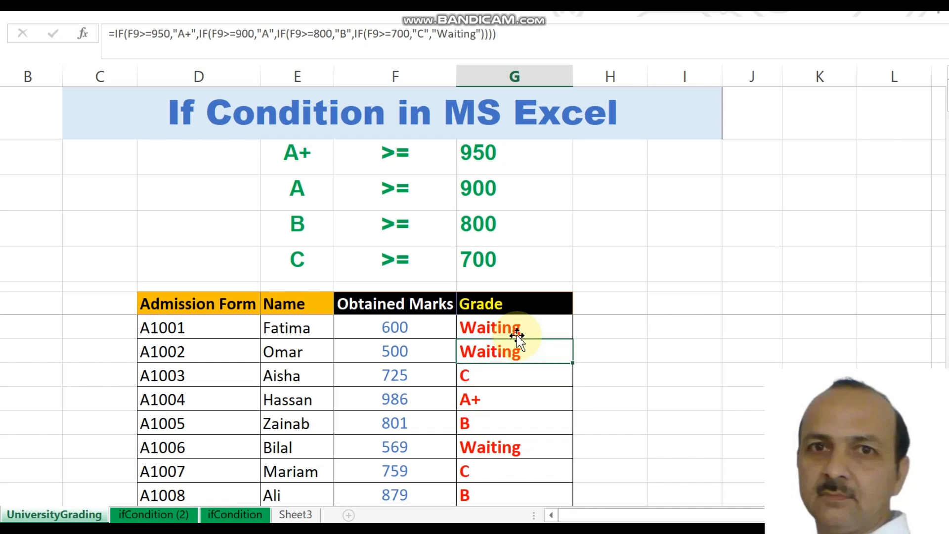
key(Down)
key(Up)
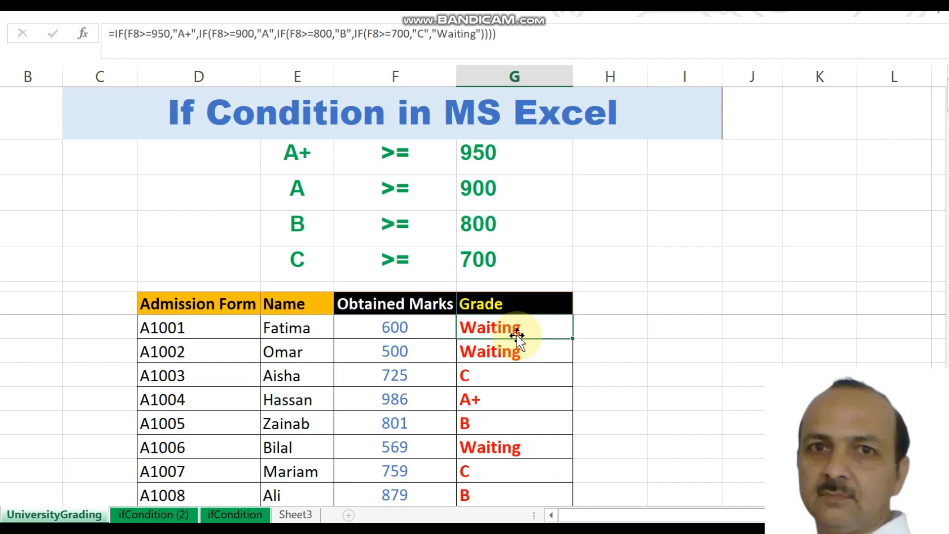
key(Right)
key(Right)
key(Down)
key(Down)
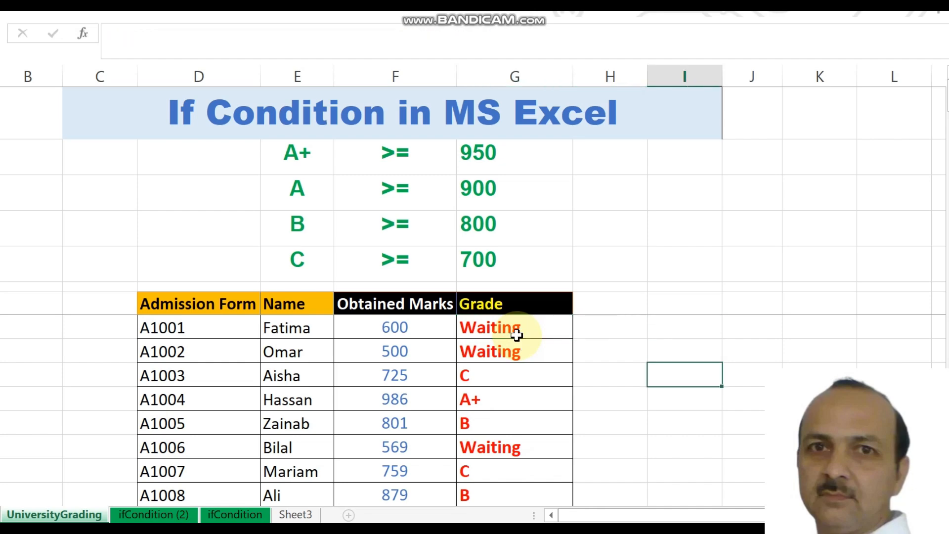
- Enter 100 in I10 and 110 in J10
text(100)
key(Right)
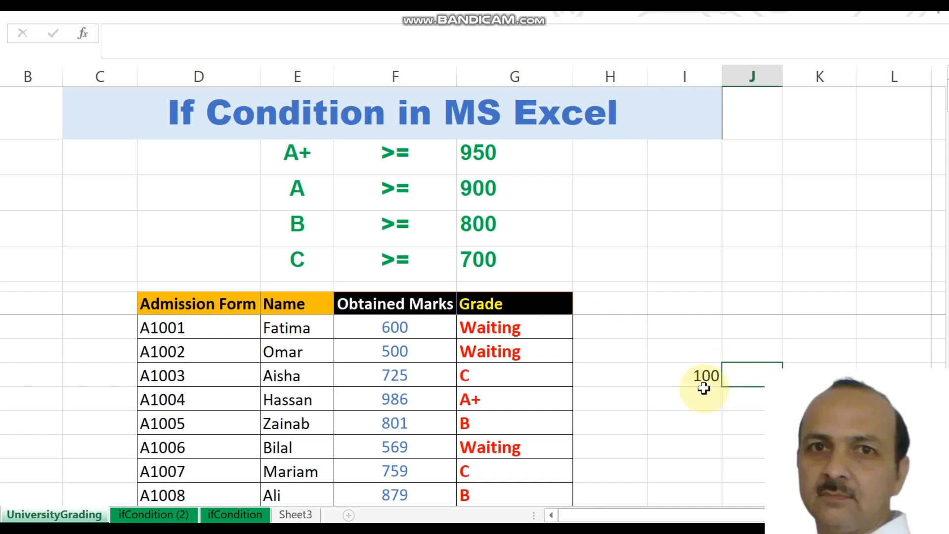
text(110)
key(Right)
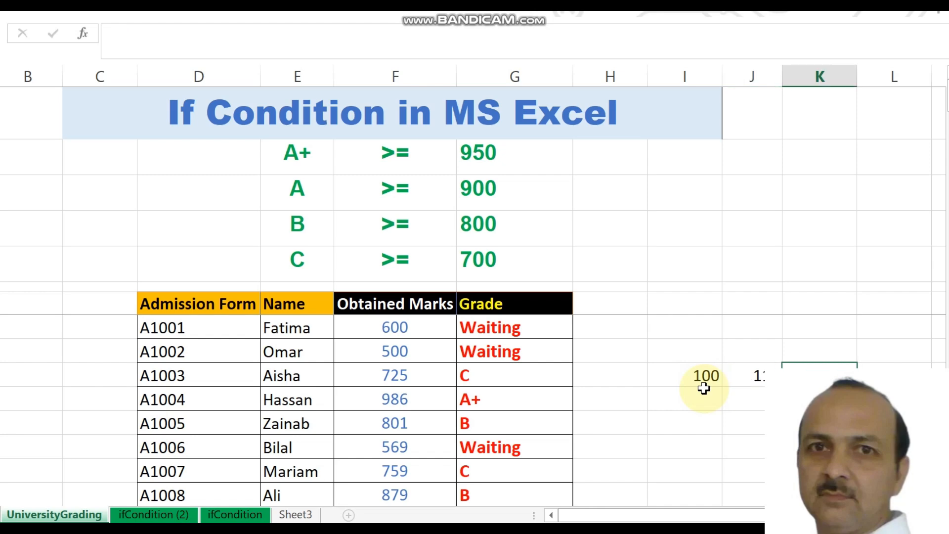
- Build the =I10+J10 sum formula in K10
text(=)
click(704, 389)
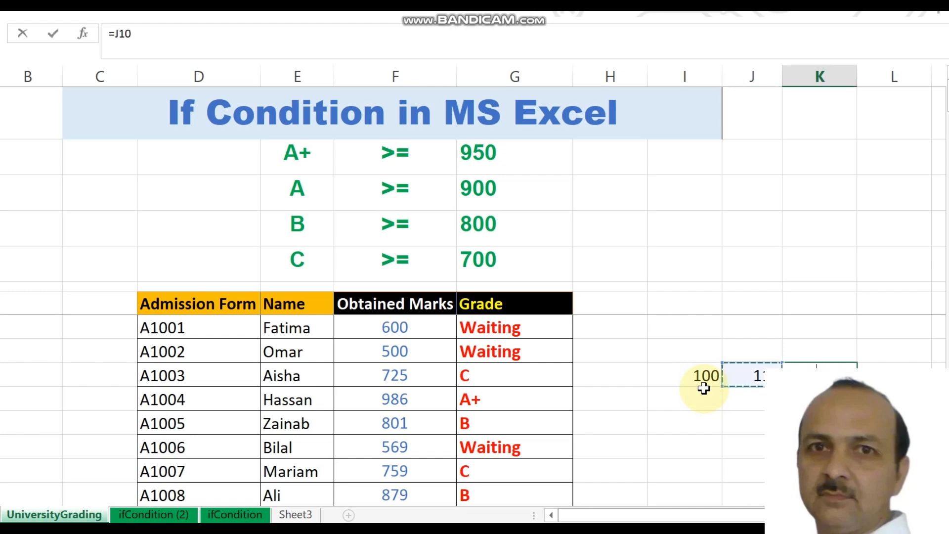
key(Right)
key(Right)
key(BackSpace)
key(BackSpace)
key(BackSpace)
click(704, 389)
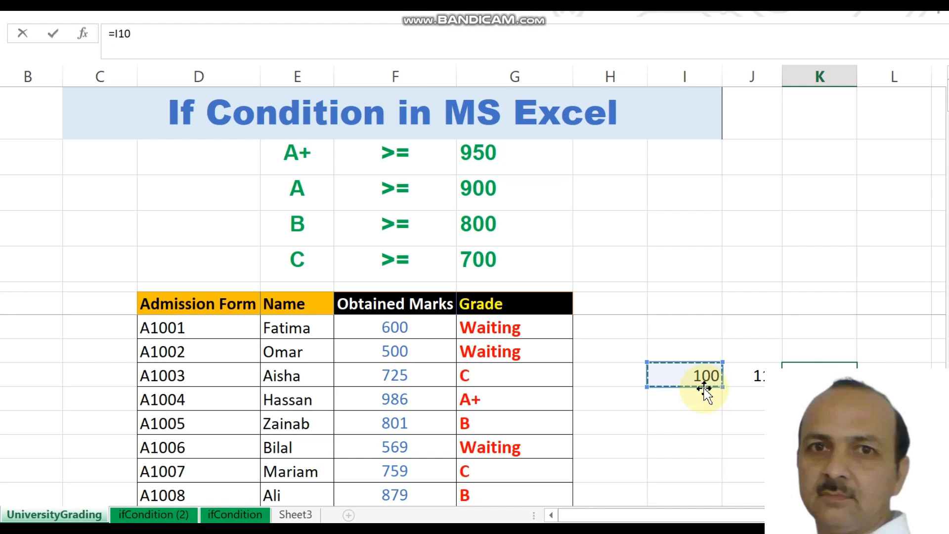
text(+)
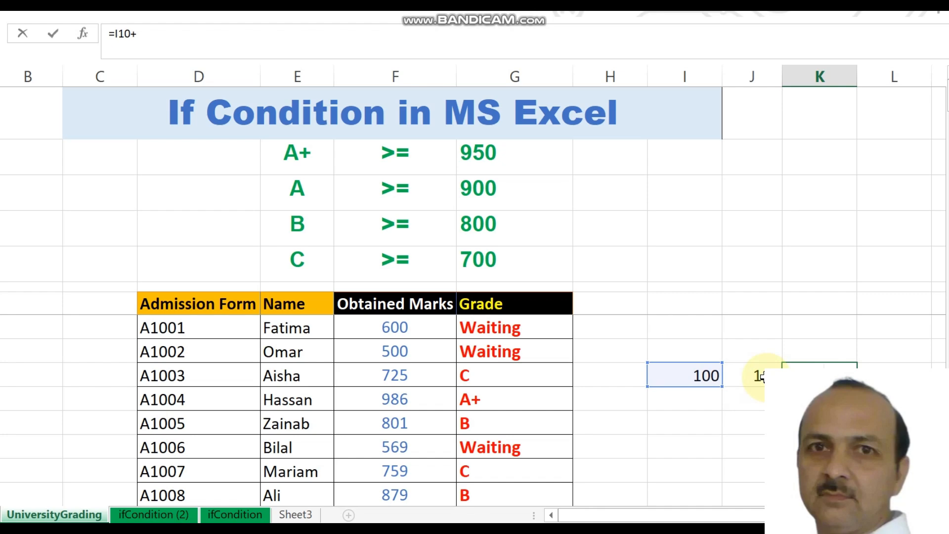
click(762, 376)
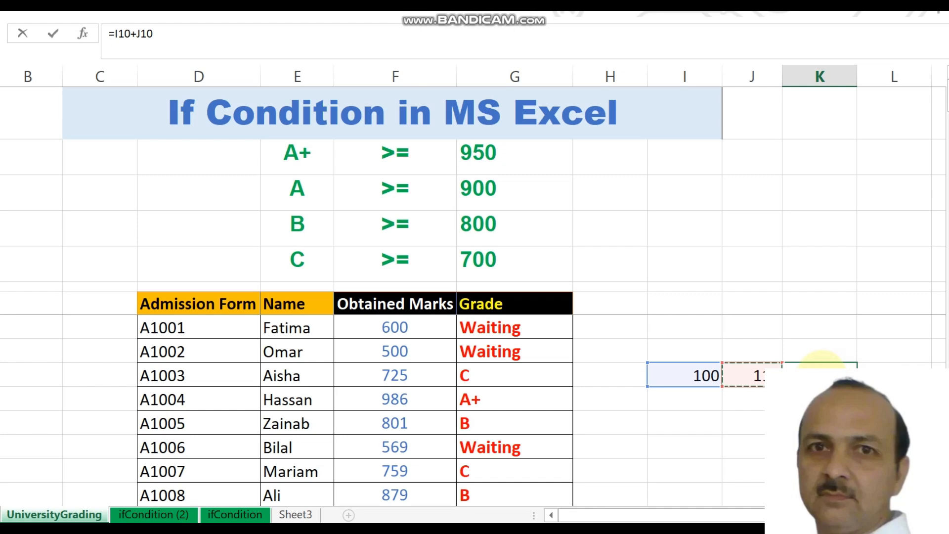
key(ctrl+Return)
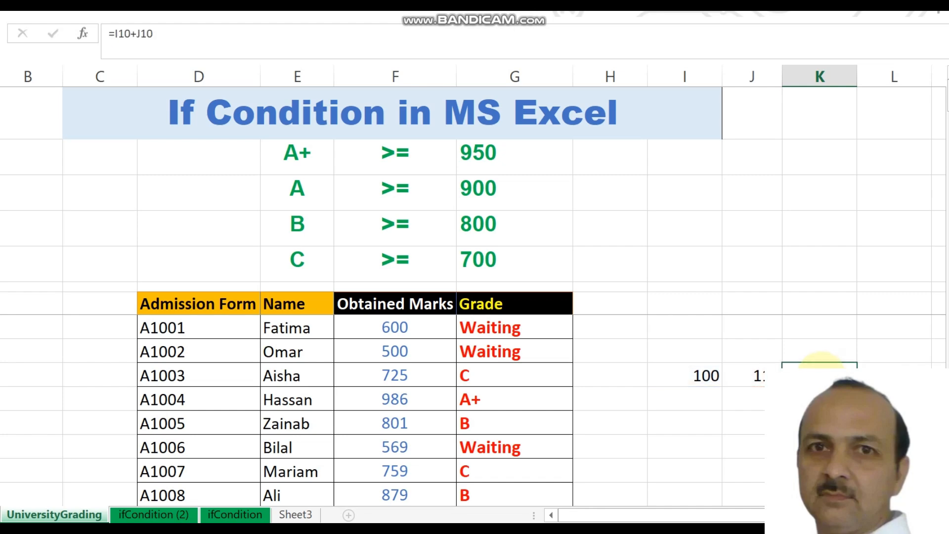
- Copy the K10 sum formula into K11 and compare the two formulas
key(Down)
key(Up)
key(Down)
key(Up)
key(ctrl+c)
key(Down)
key(Return)
key(Left)
key(Left)
key(Left)
key(Right)
key(Right)
key(Left)
key(Right)
- Enter 22 in I11 and 33 in J11 so K11 totals 55
key(Right)
key(Right)
key(Left)
key(Up)
key(Down)
key(Down)
key(Left)
key(Left)
key(Right)
key(Left)
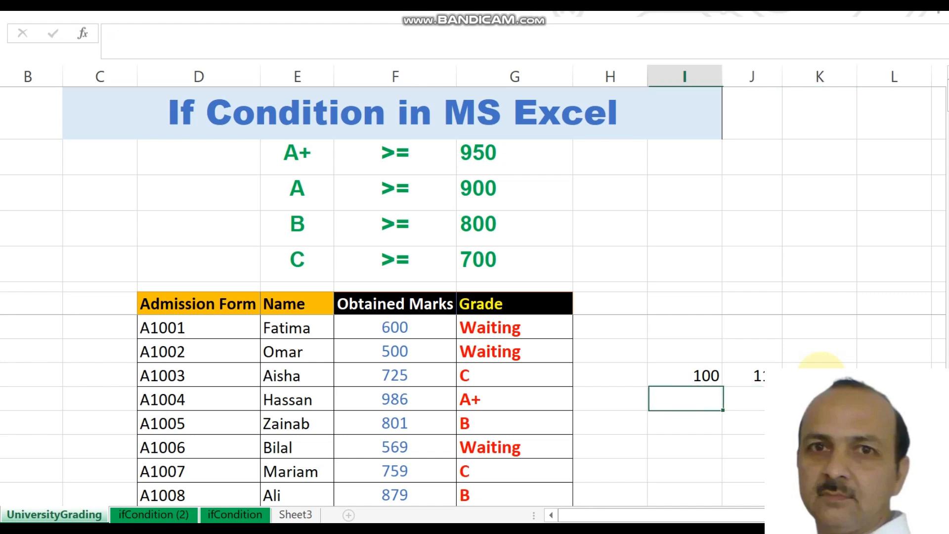
text(22)
key(Tab)
text(33)
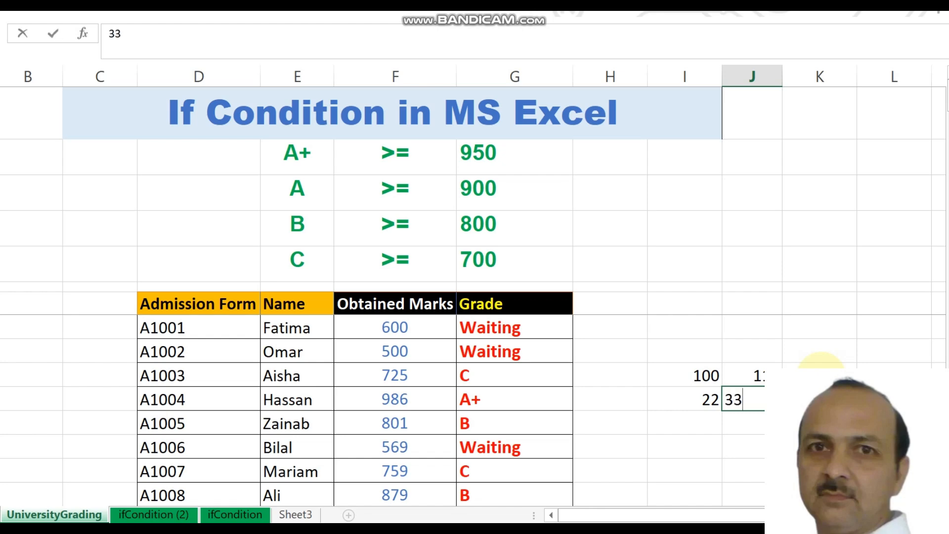
key(Left)
key(Left)
key(Left)
key(Up)
key(Up)
key(Up)
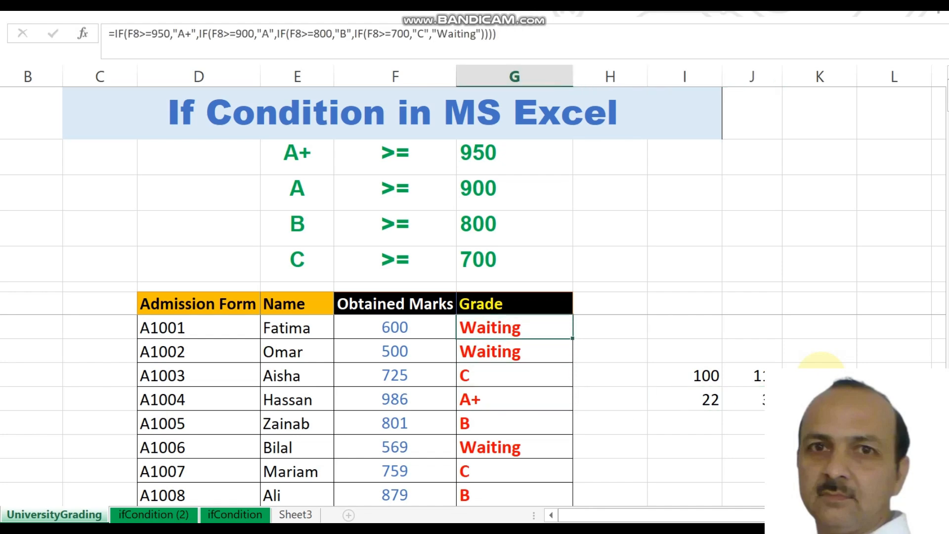
key(ctrl+c)
key(Down)
key(Return)
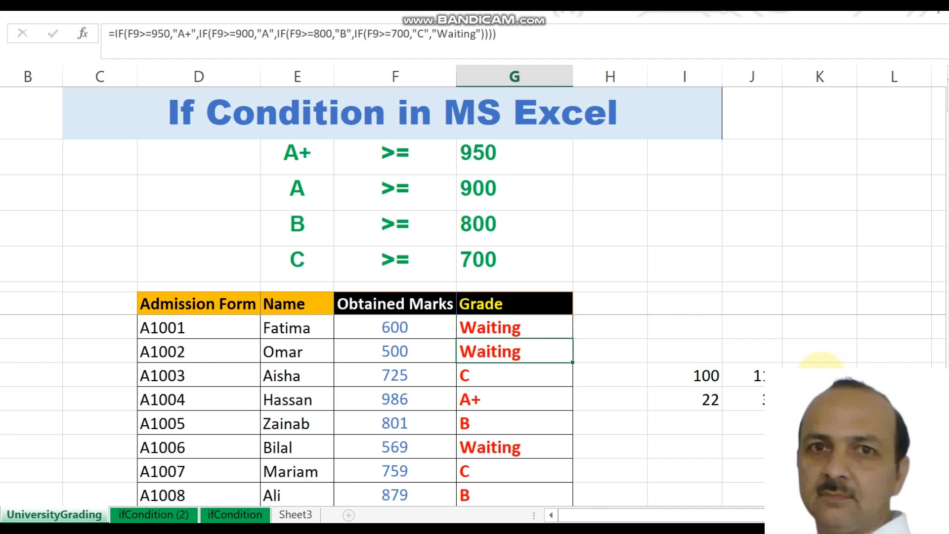
key(Up)
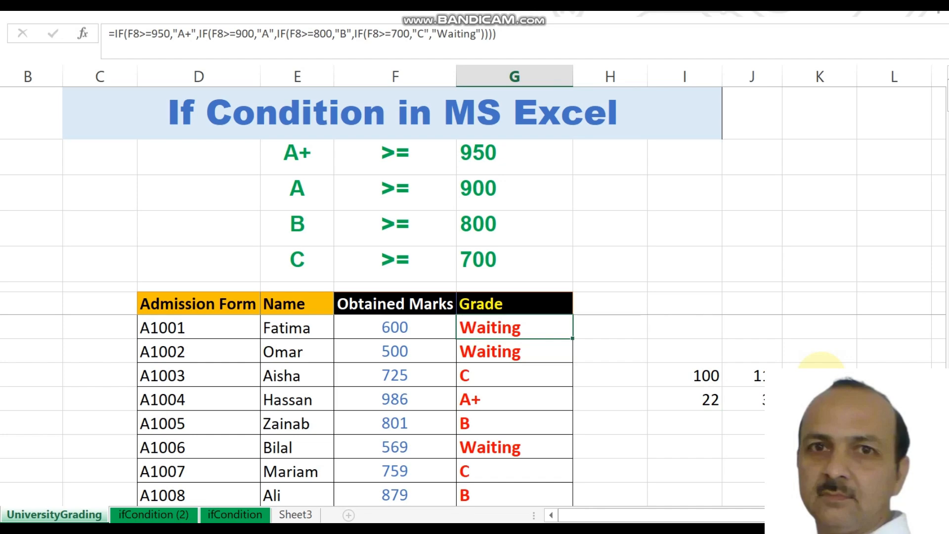
key(Down)
key(Down)
key(Down)
key(Down)
key(Down)
key(Down)
key(Down)
key(Down)
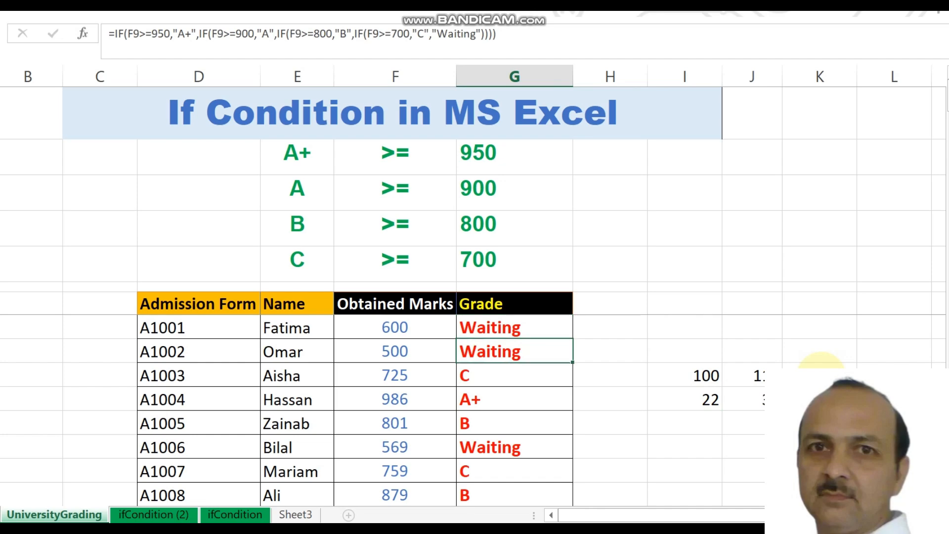
key(Down)
key(Down)
key(Down)
key(Down)
key(Down)
key(Down)
key(Down)
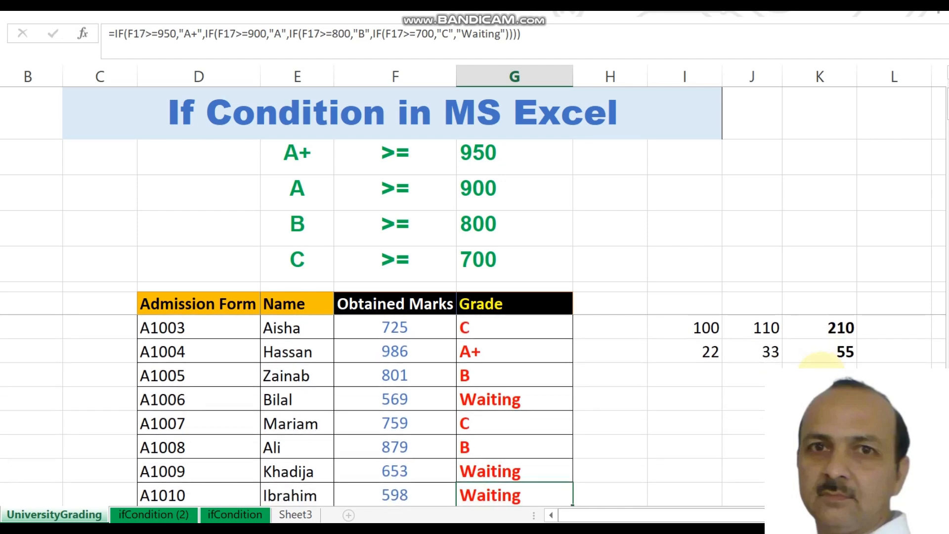
key(Down)
key(Down)
key(Down)
key(Down)
key(Down)
key(Down)
key(Down)
key(Down)
key(Down)
key(Down)
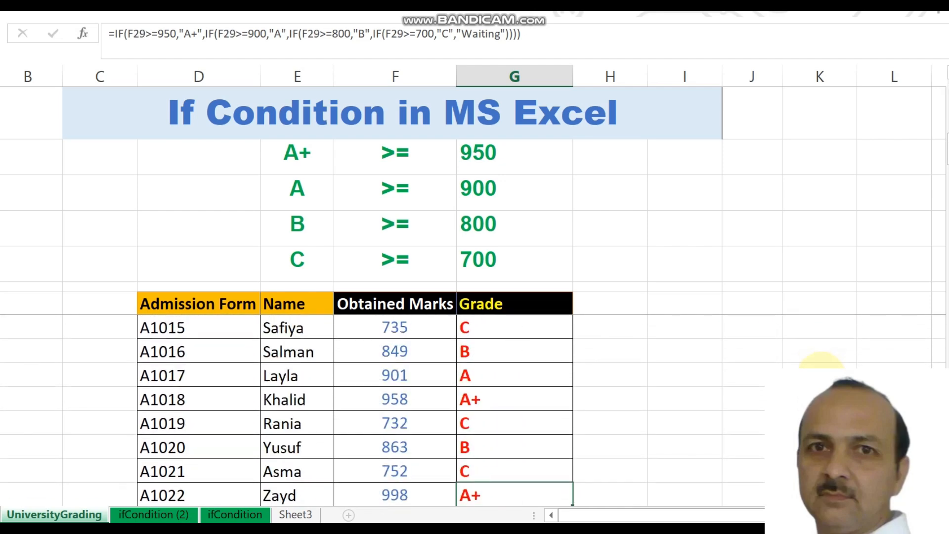
key(Down)
key(Down)
key(Down)
key(Down)
key(Down)
key(Down)
key(Down)
key(Down)
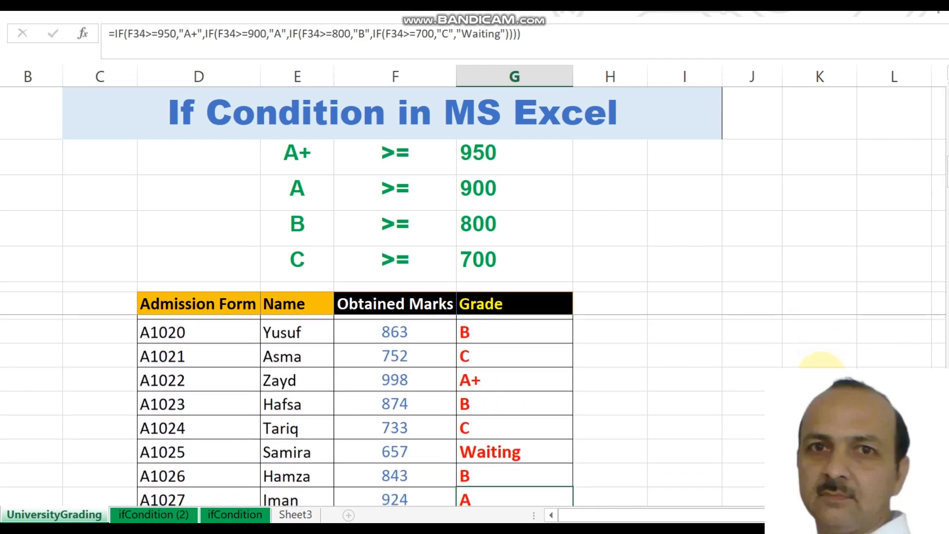
key(Down)
key(Down)
key(Down)
key(Down)
key(Down)
key(Down)
key(Down)
key(Down)
key(Down)
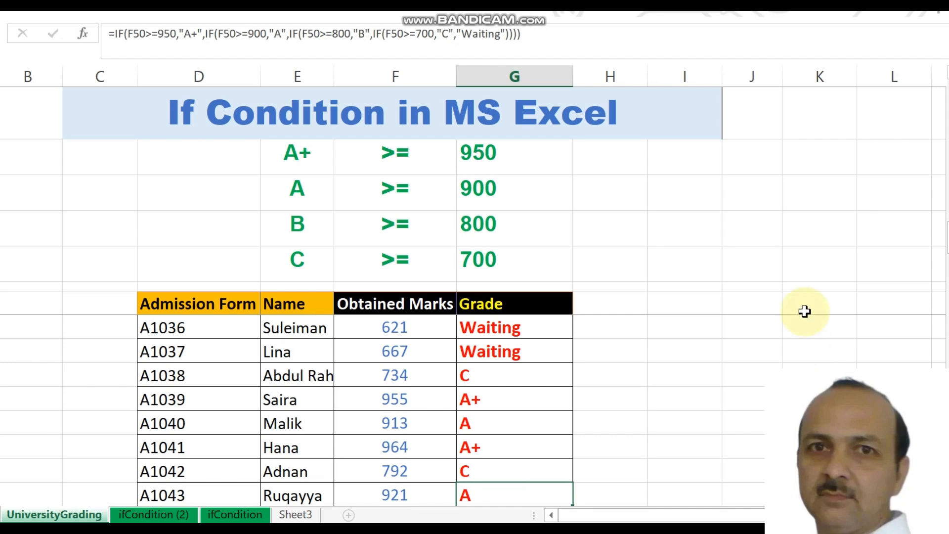
key(Up)
key(Up)
key(Up)
key(Up)
key(Up)
key(Up)
key(Up)
key(Up)
key(Up)
key(Up)
key(Up)
key(Up)
key(Up)
key(Up)
key(Up)
key(Up)
key(Up)
key(Up)
key(Up)
key(Up)
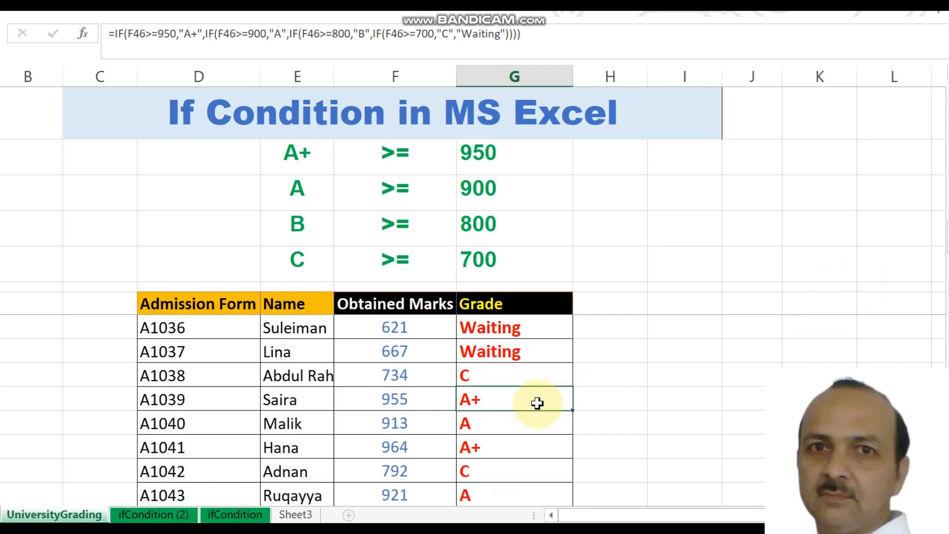
key(Up)
key(Up)
key(Up)
key(Up)
key(Up)
key(Up)
key(Up)
key(Up)
key(Up)
key(Up)
key(Up)
key(Up)
key(Up)
key(Up)
key(Up)
key(Up)
key(Up)
key(Up)
key(Up)
key(Up)
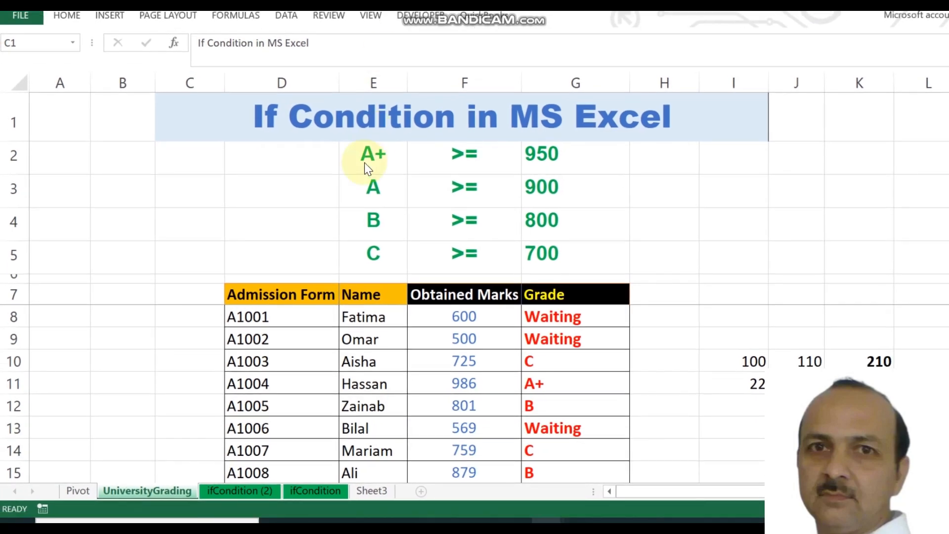
- Select D7:G109, from the Admission Form header through the last student row
click(281, 331)
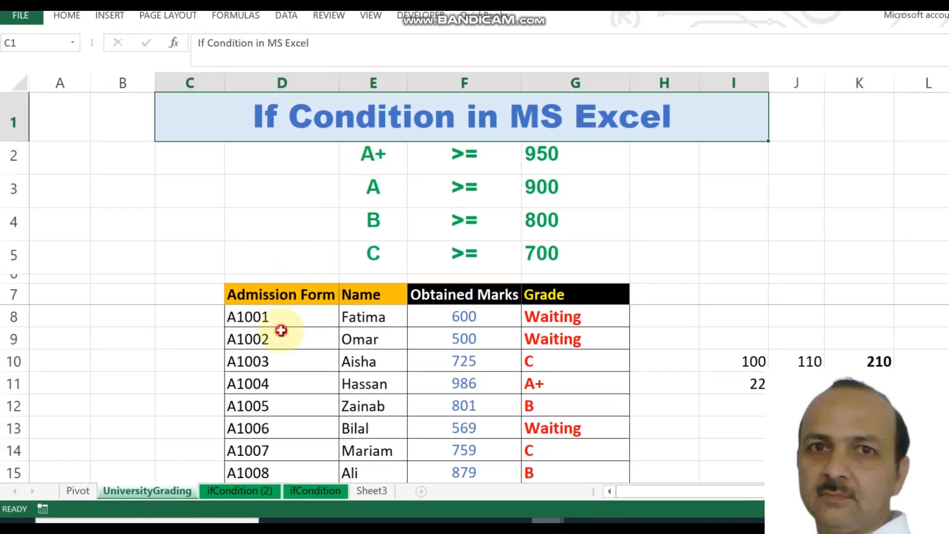
click(256, 298)
key(shift+Right)
key(shift+Right)
key(shift+Right)
key(shift+Down)
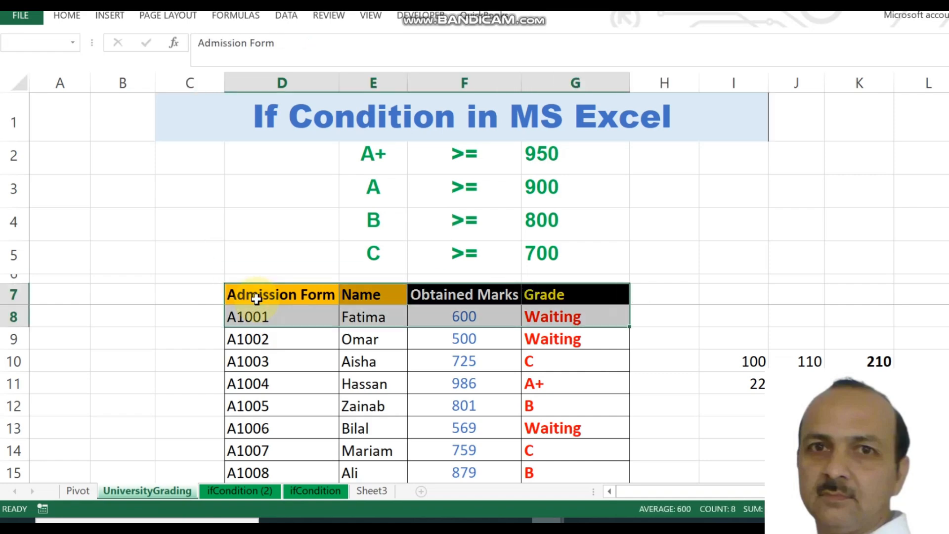
key(shift+Down)
key(shift+Down)
key(shift+Down)
key(shift+Down)
key(shift+Down)
key(shift+Down)
key(shift+Down)
key(shift+Down)
key(shift+Down)
key(shift+Down)
key(shift+Down)
key(shift+Down)
key(shift+Down)
key(shift+Down)
key(shift+Down)
key(shift+Down)
key(shift+Down)
key(shift+Down)
key(shift+Down)
key(shift+Down)
key(shift+Down)
key(shift+Down)
key(shift+Down)
key(shift+Down)
key(shift+Down)
key(shift+Down)
key(shift+Down)
key(shift+Down)
key(shift+Down)
key(shift+Down)
key(shift+Down)
key(shift+Down)
key(shift+Down)
key(shift+Down)
key(shift+Down)
key(shift+Down)
key(shift+Down)
key(shift+Down)
key(shift+Down)
key(shift+Down)
key(shift+Down)
key(shift+Down)
key(shift+Down)
key(shift+Down)
key(shift+Down)
key(shift+Down)
key(shift+Down)
key(shift+Down)
key(shift+Down)
key(shift+Down)
key(shift+Down)
key(shift+Down)
key(shift+Down)
key(shift+Down)
key(shift+Down)
key(shift+Down)
key(shift+Down)
key(shift+Down)
key(shift+Down)
key(shift+Down)
key(shift+Up)
key(shift+Up)
key(shift+Up)
key(shift+Up)
key(shift+Up)
key(shift+Up)
key(shift+Up)
key(shift+Up)
key(shift+Up)
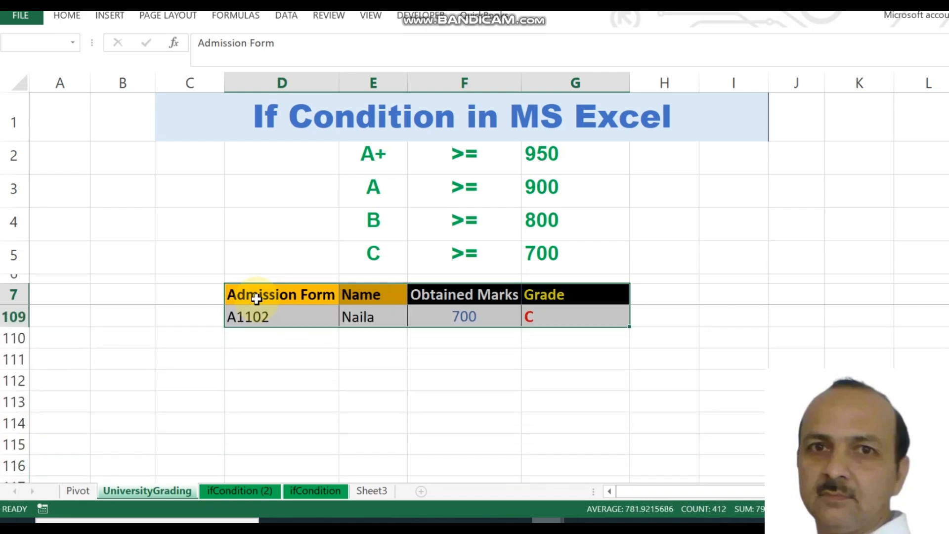
scroll(256, 298, up, 1)
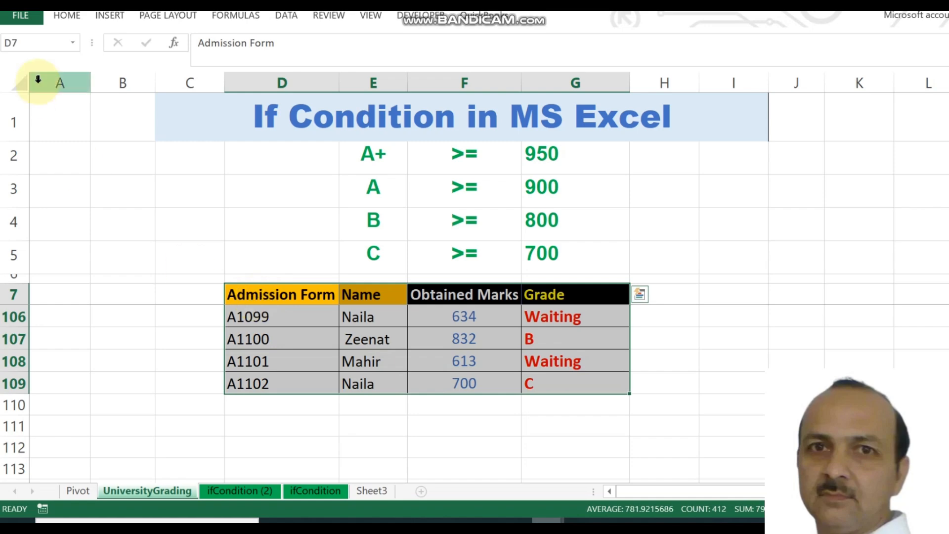
- Insert a PivotTable from UniversityGrading!D7:G109 on a new worksheet
click(112, 19)
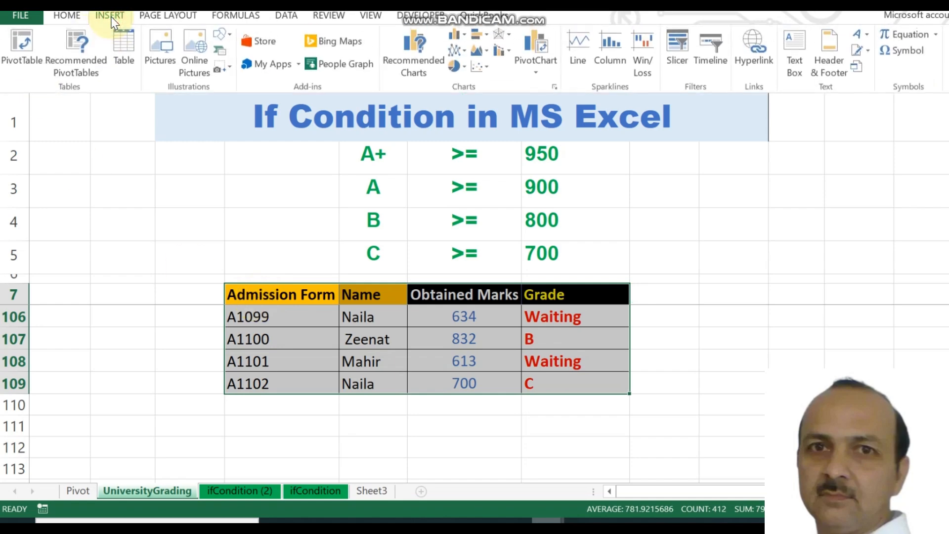
click(30, 67)
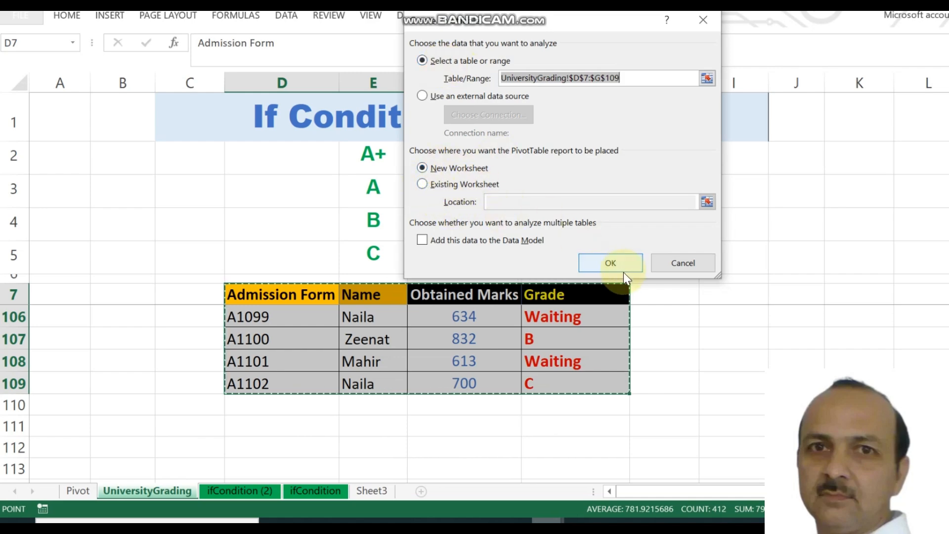
click(610, 262)
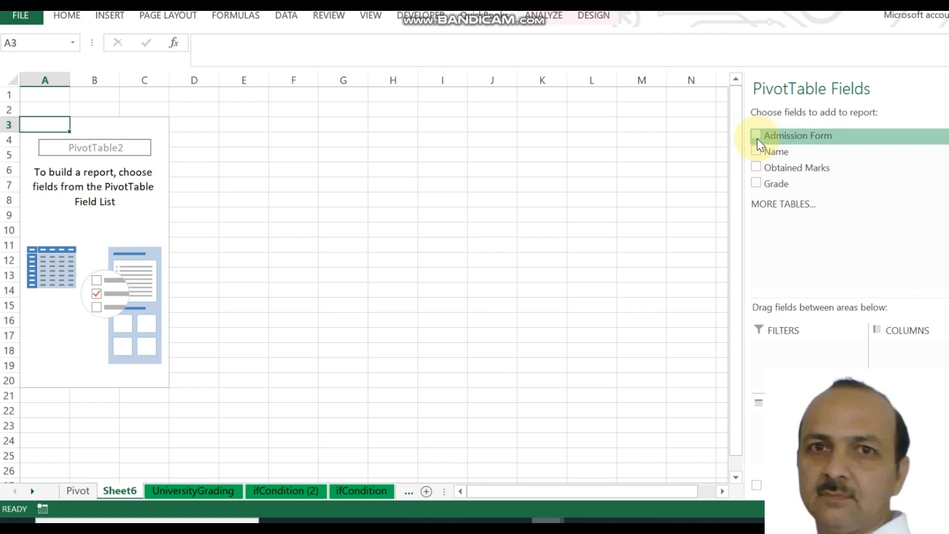
- Add Grade, Admission Form and Name as rows and Sum of Obtained Marks as values
click(759, 184)
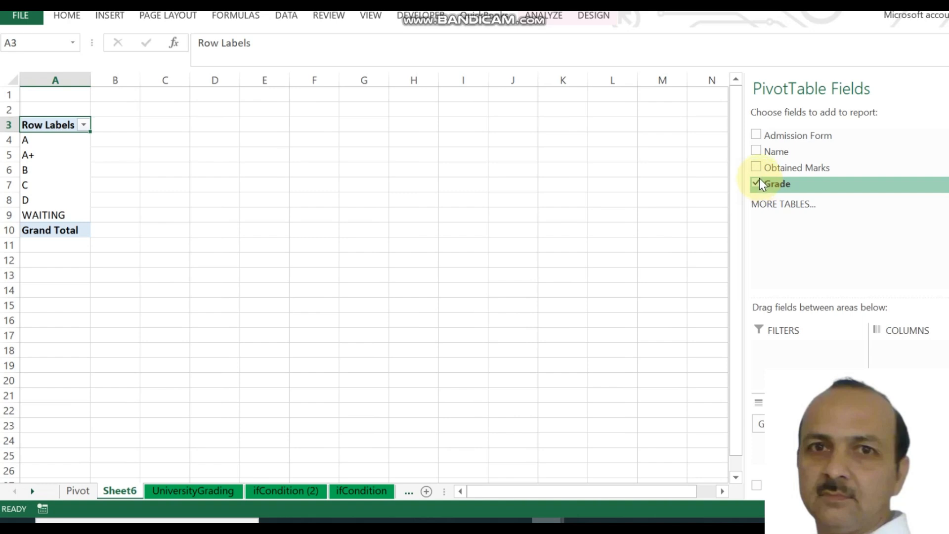
click(757, 136)
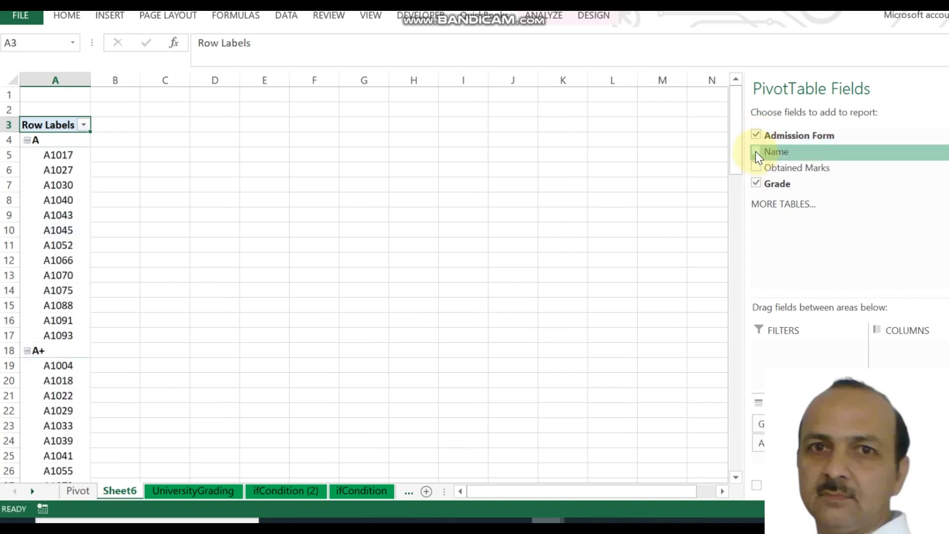
click(756, 152)
click(756, 172)
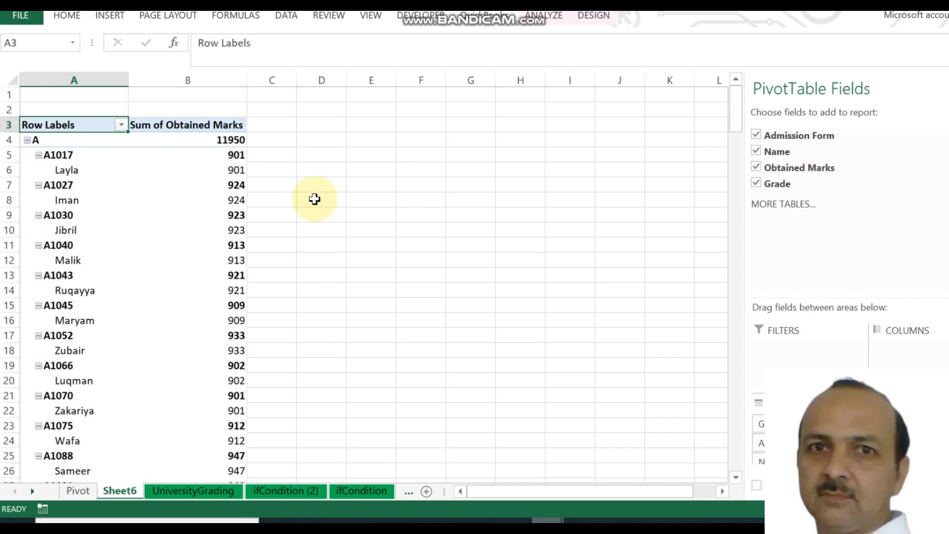
click(593, 17)
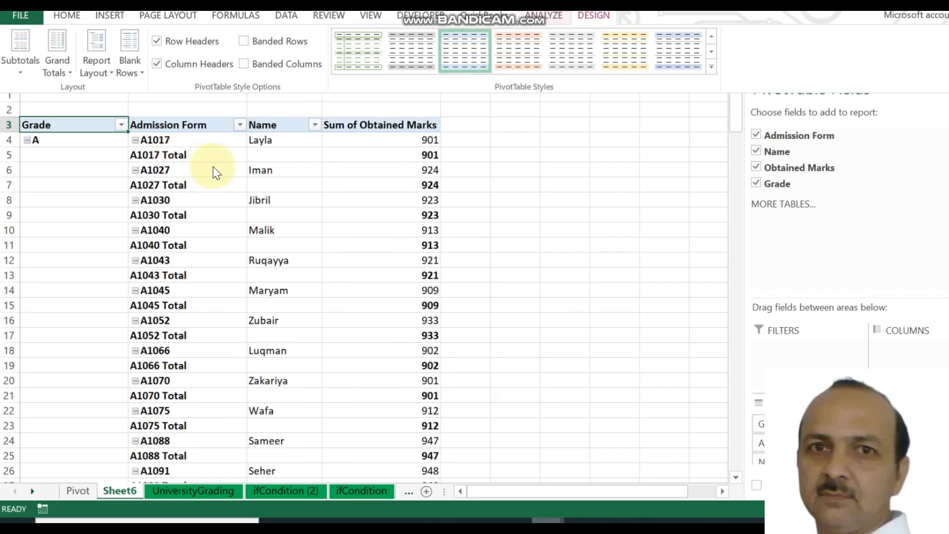
- Set Subtotals to Do Not Show Subtotals so each student sits on one line
click(57, 78)
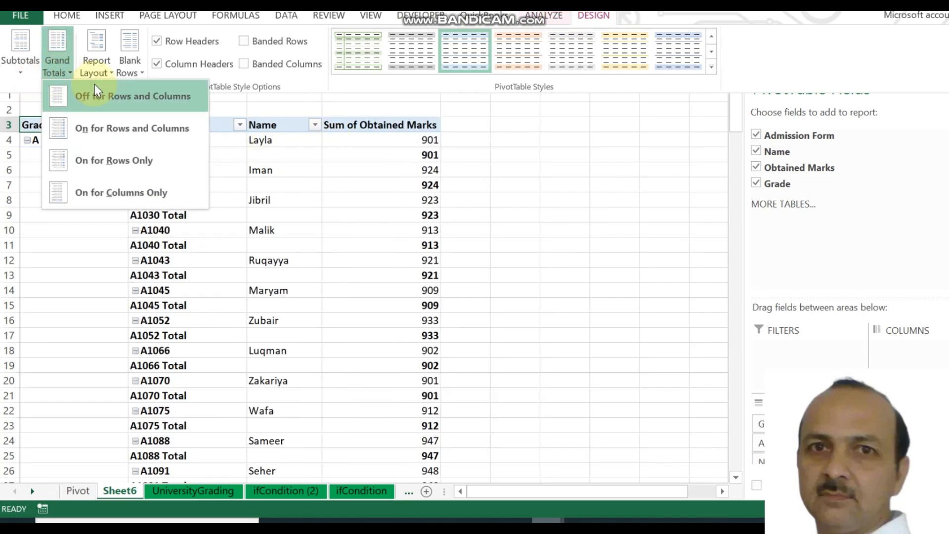
click(20, 66)
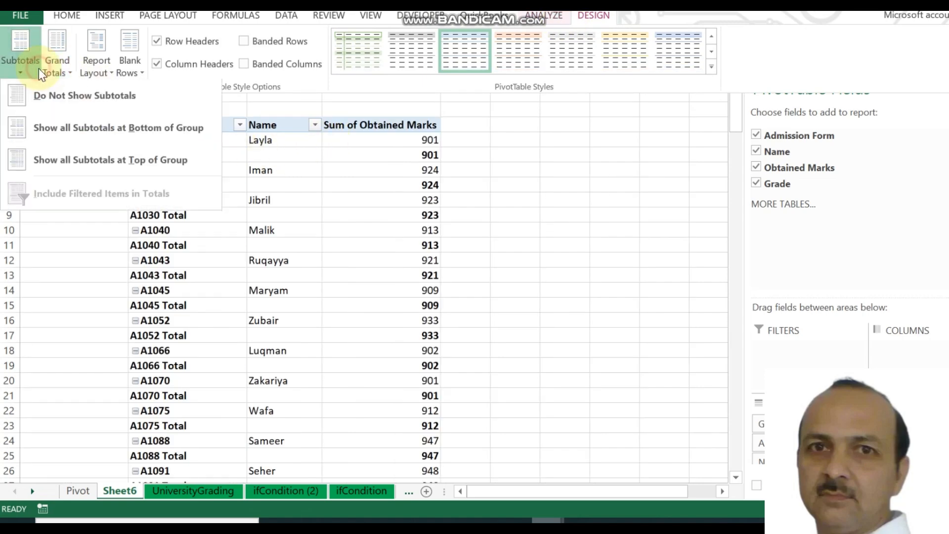
click(51, 99)
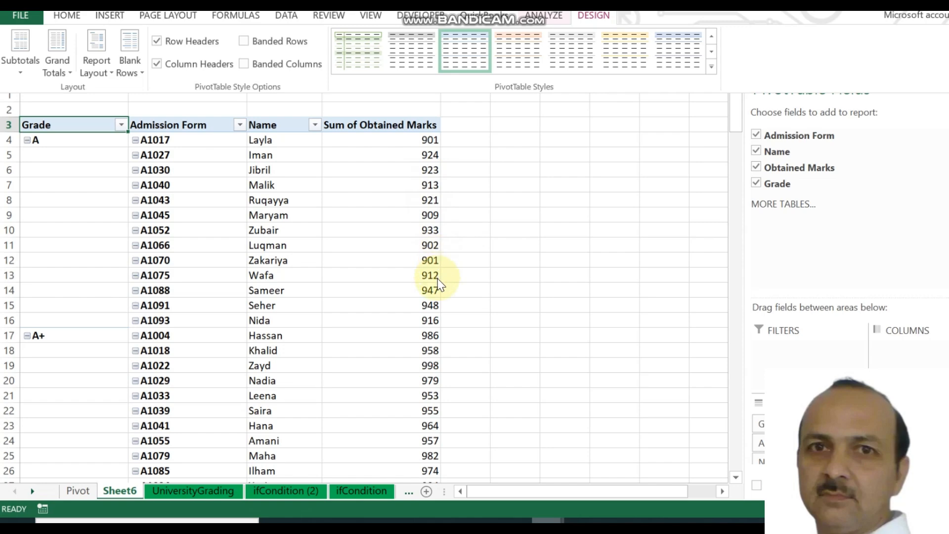
click(43, 340)
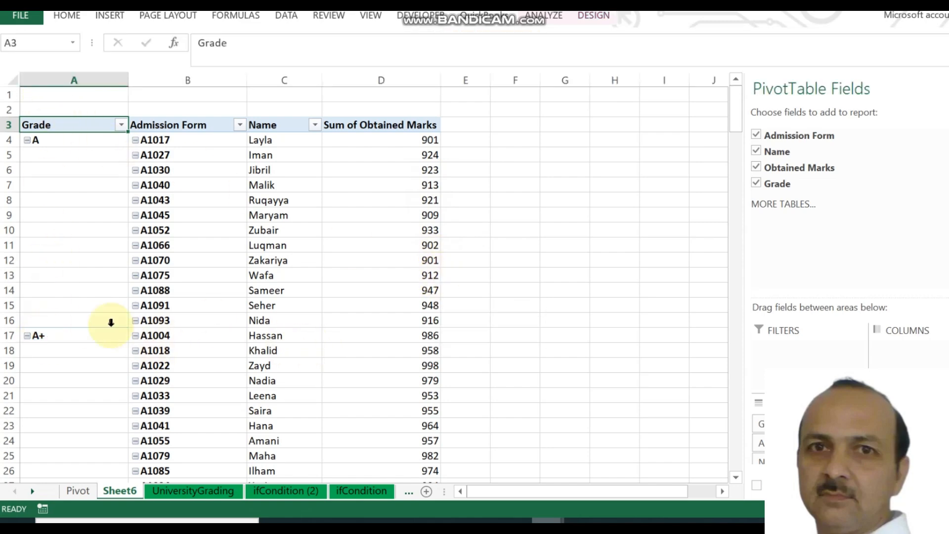
click(120, 125)
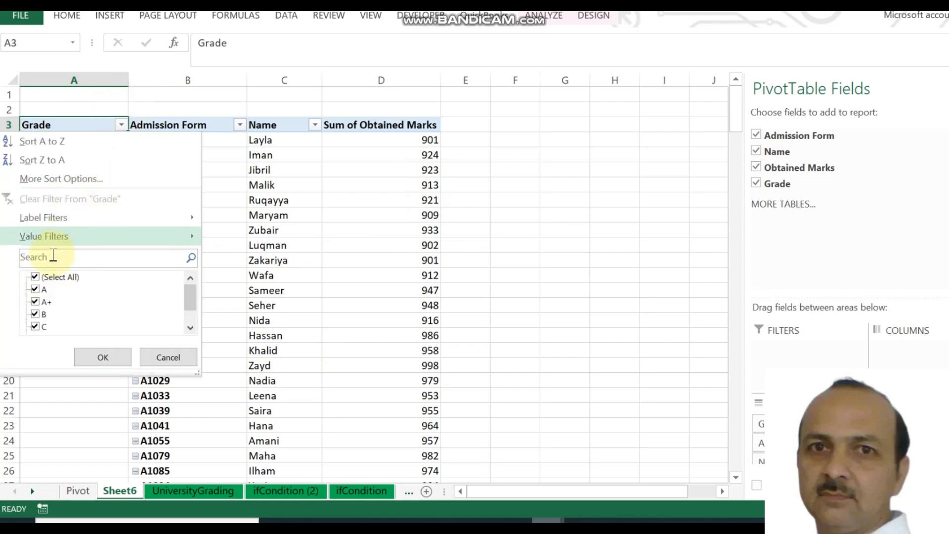
click(34, 276)
click(34, 289)
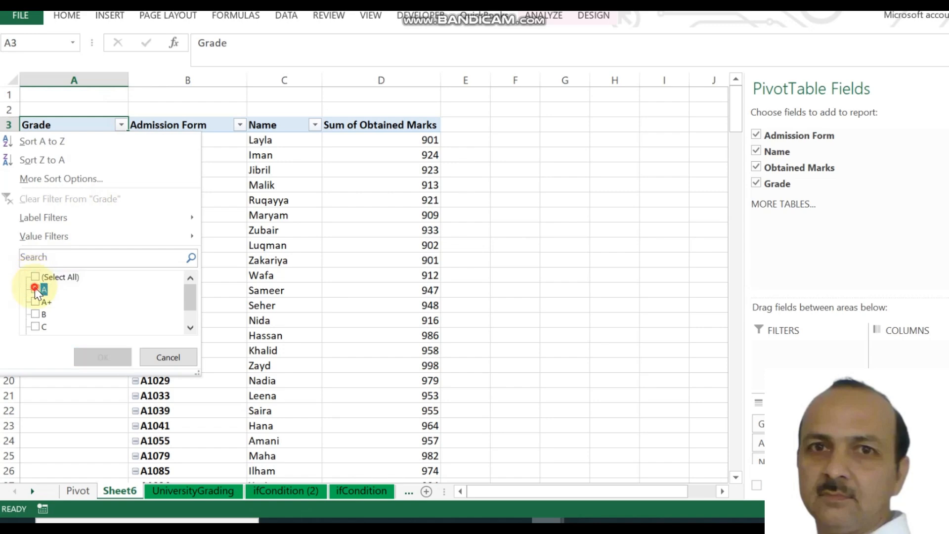
click(108, 350)
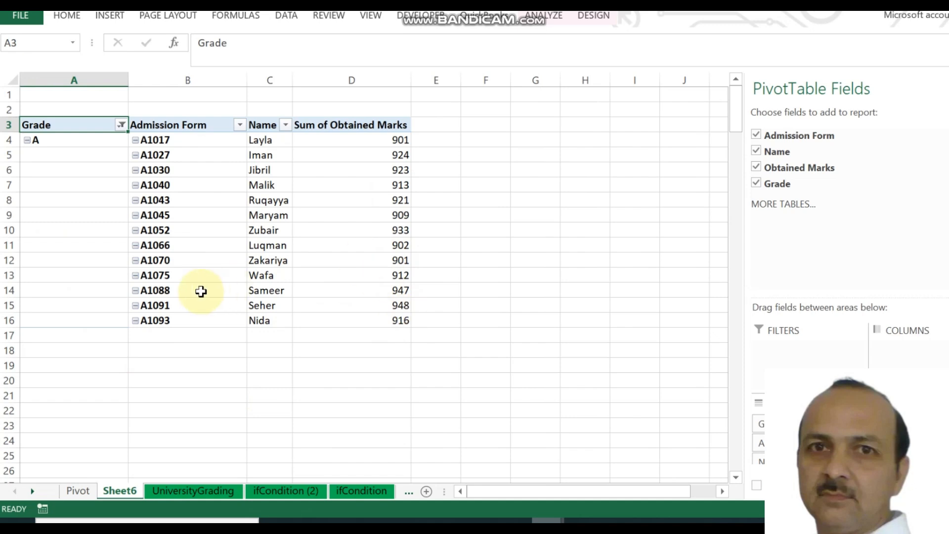
click(121, 125)
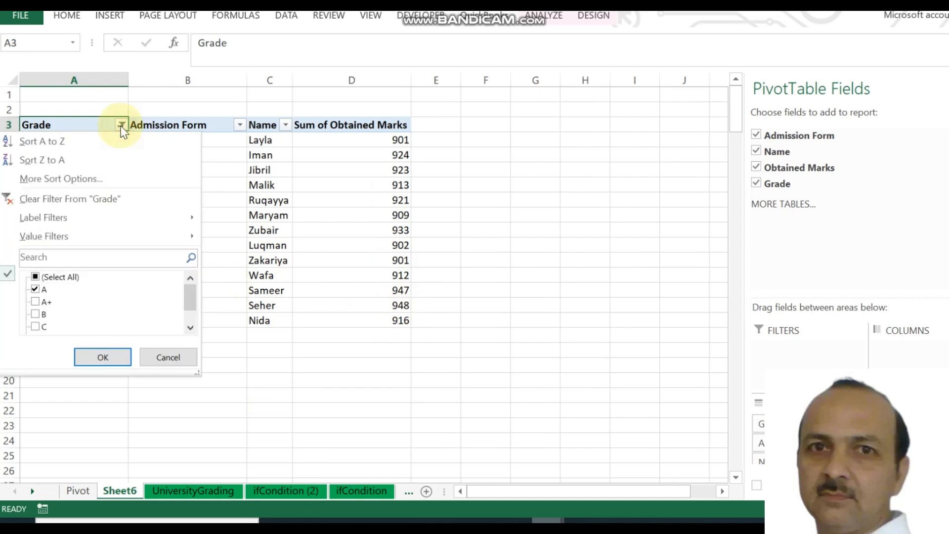
click(33, 300)
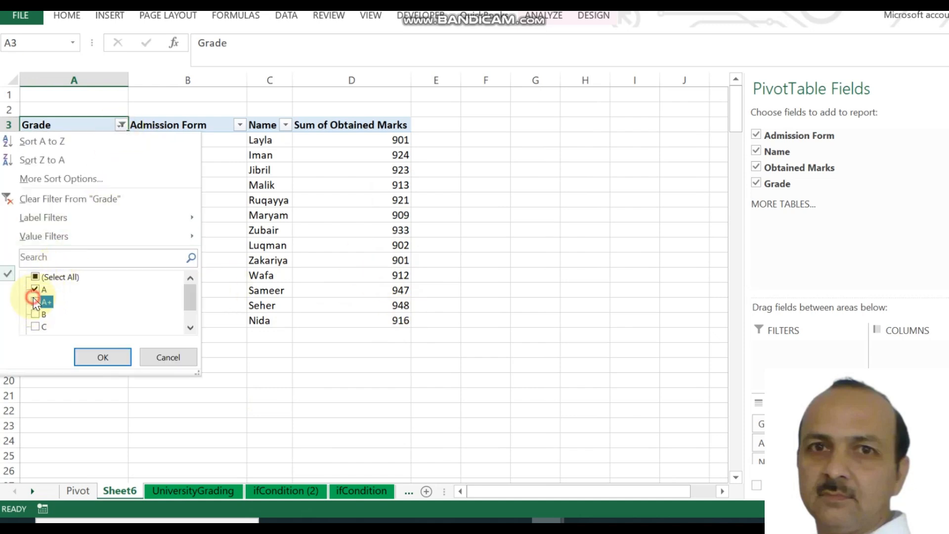
click(34, 291)
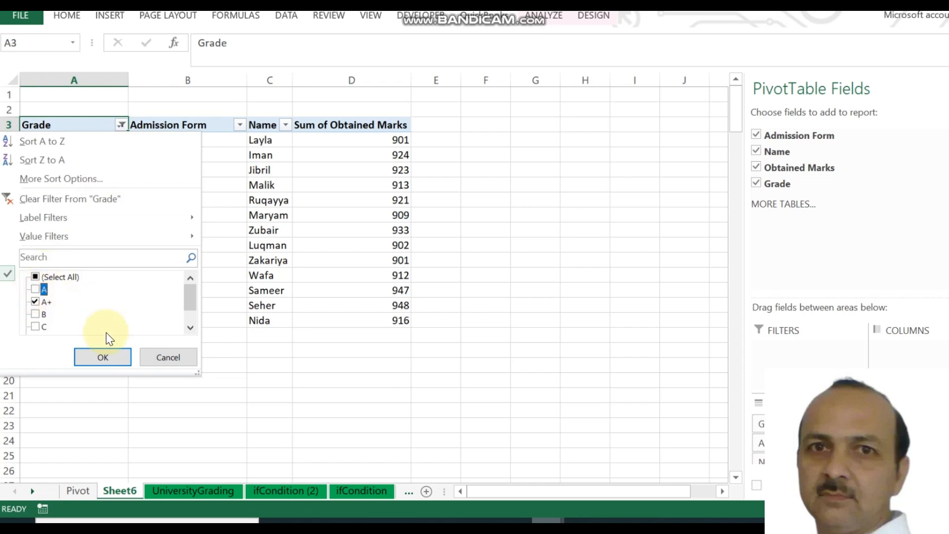
click(104, 357)
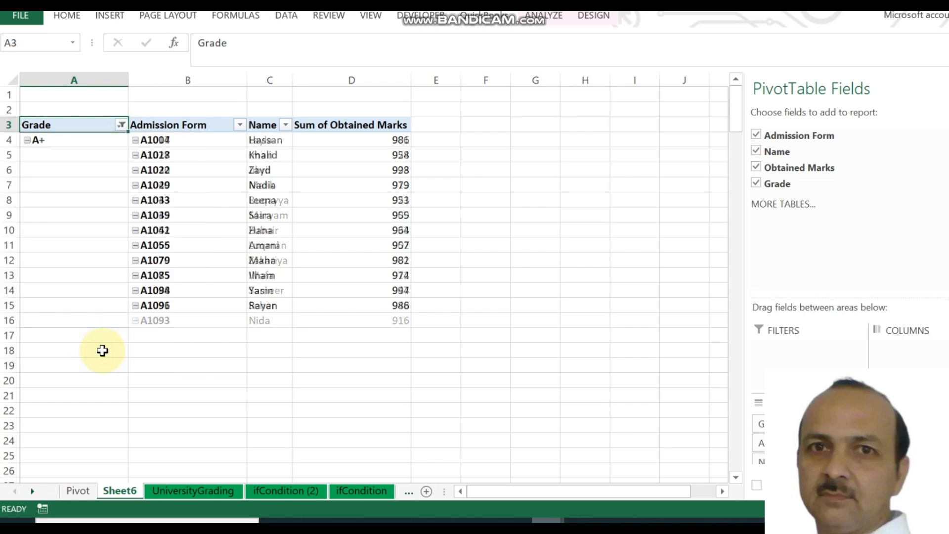
click(121, 125)
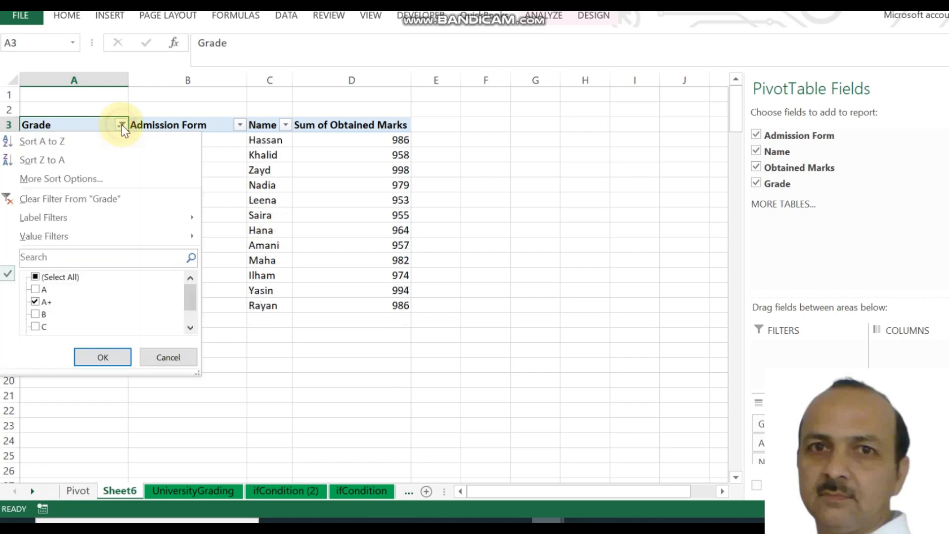
click(53, 279)
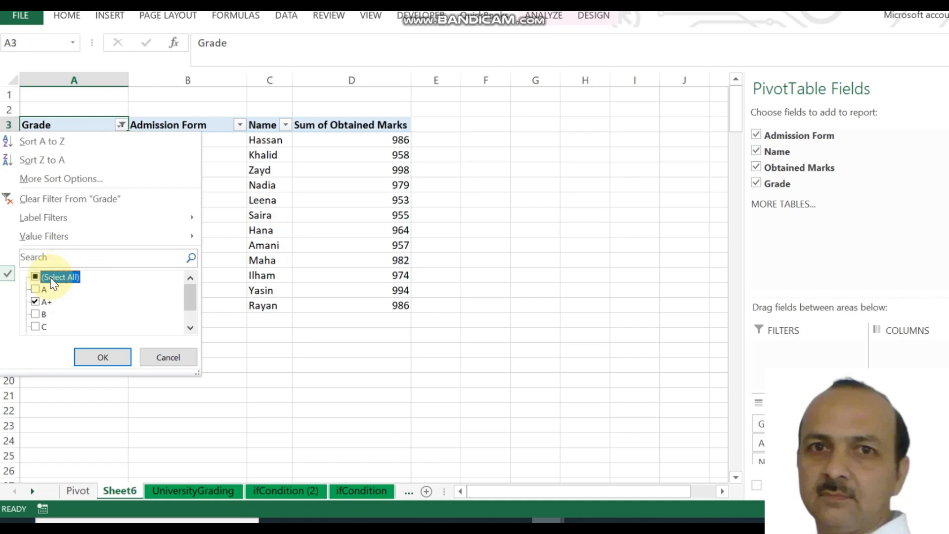
click(35, 277)
click(99, 357)
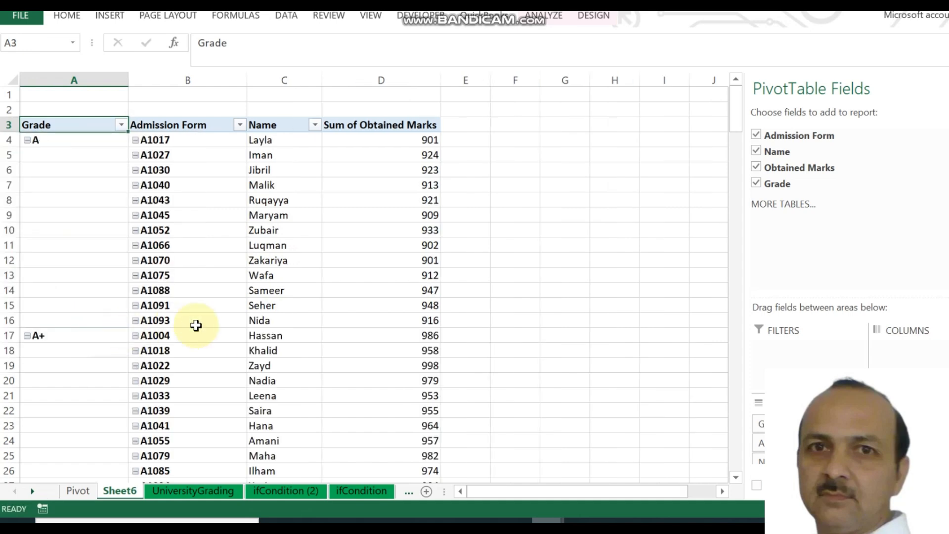
- Browse the sheet tabs, settle on UniversityGrading, and return to the table's top with Ctrl+Home
click(206, 490)
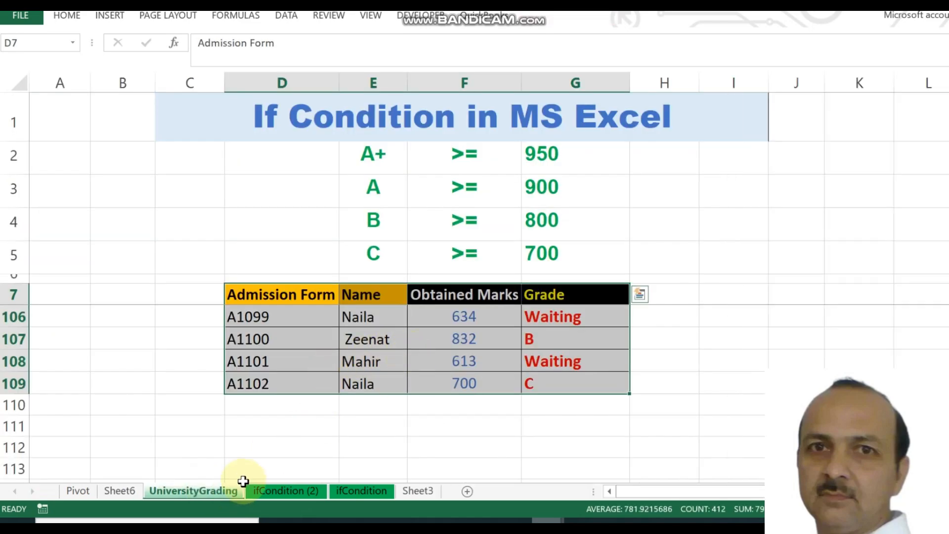
click(121, 490)
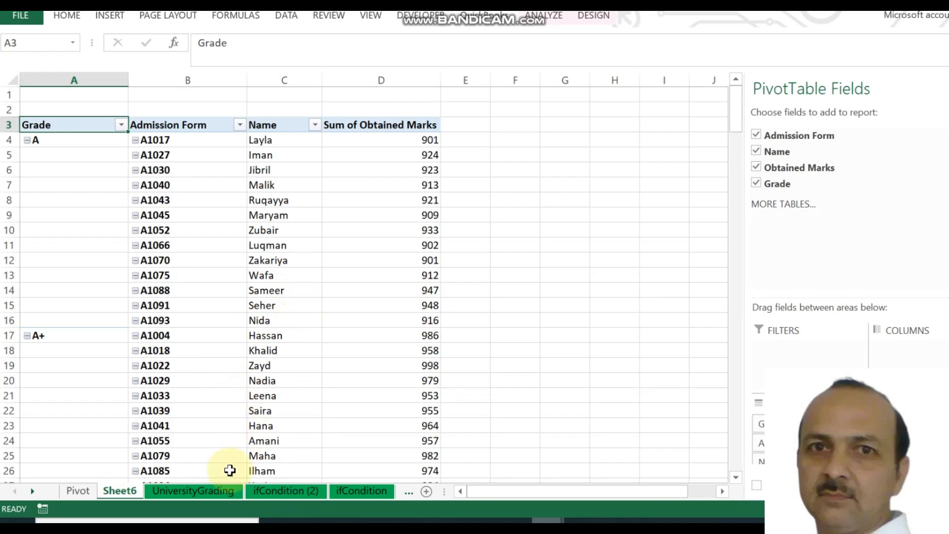
click(345, 491)
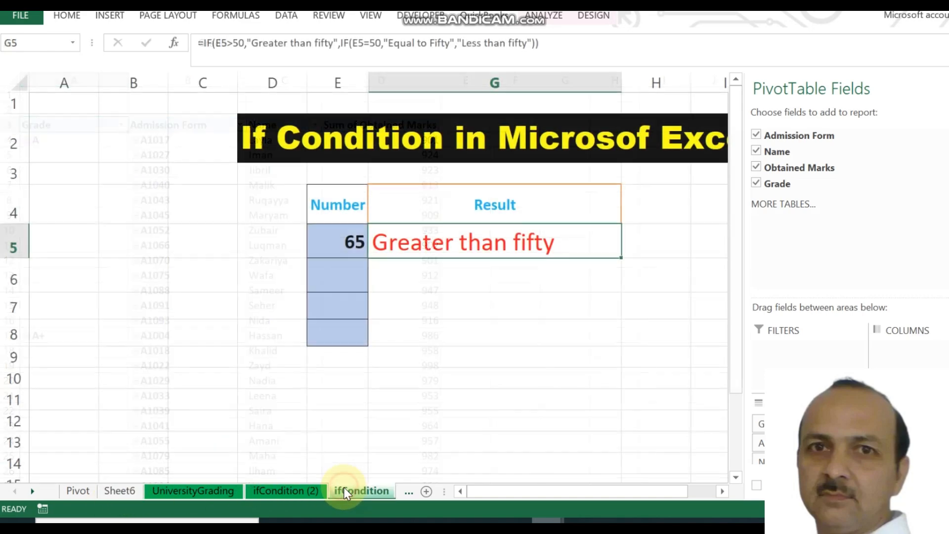
click(304, 493)
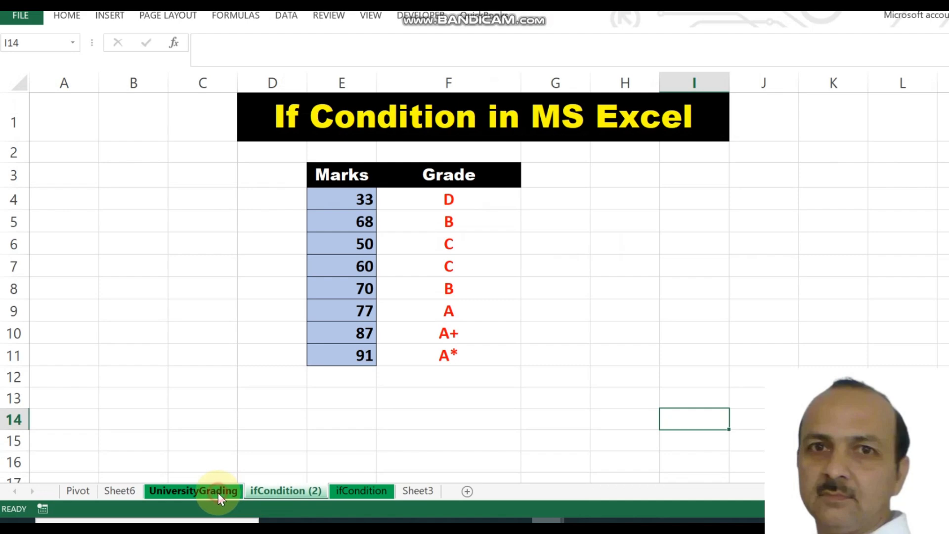
click(218, 494)
click(403, 378)
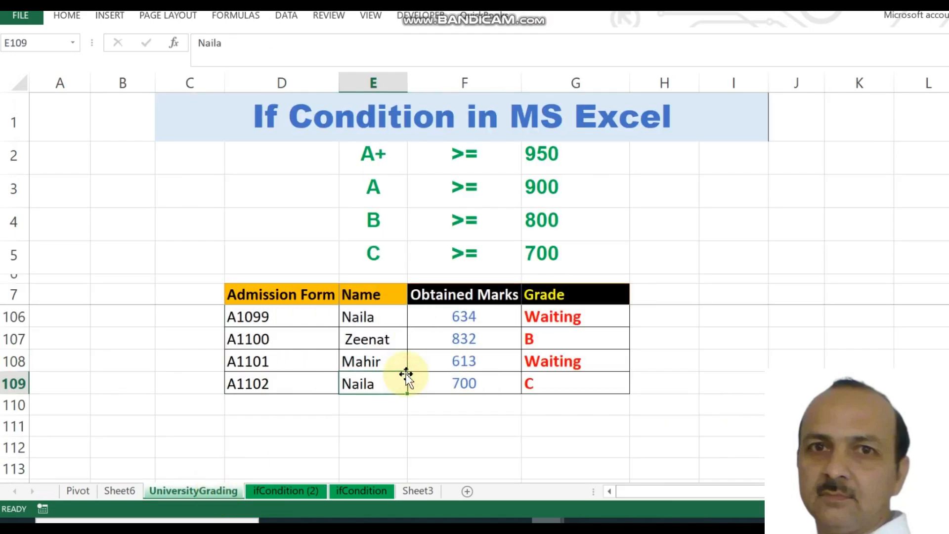
key(ctrl+Home)
key(Right)
key(Right)
key(Right)
key(Right)
key(Right)
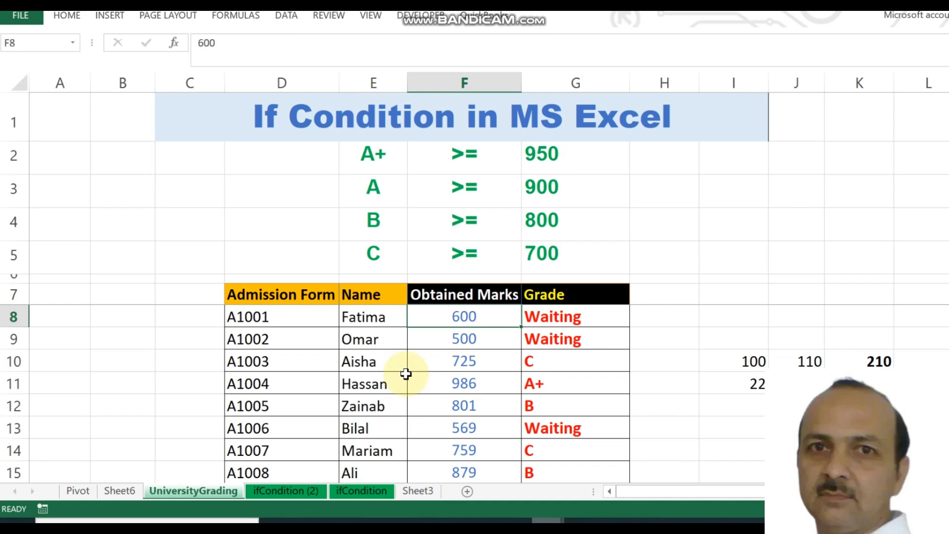